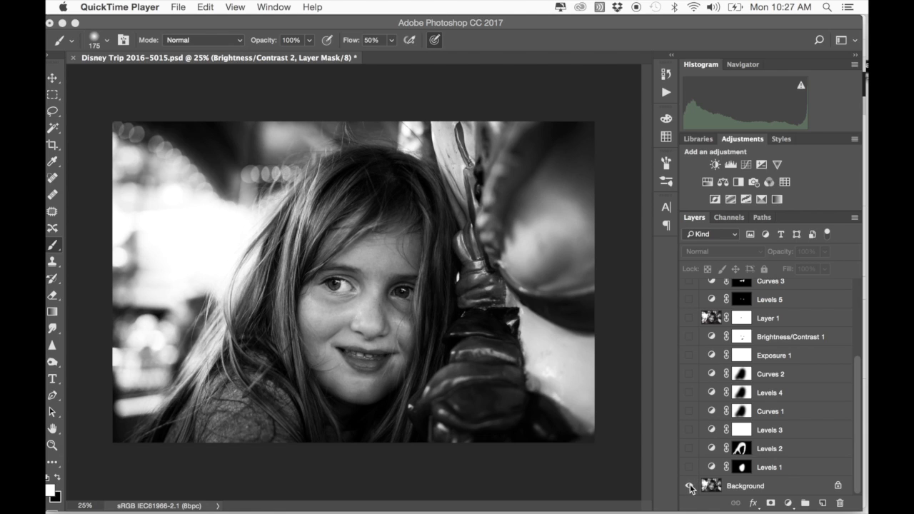
Compare the edited photo with the original Background layer, and examine the full stack of adjustment layers and masks
left_click(690, 488, "alt")
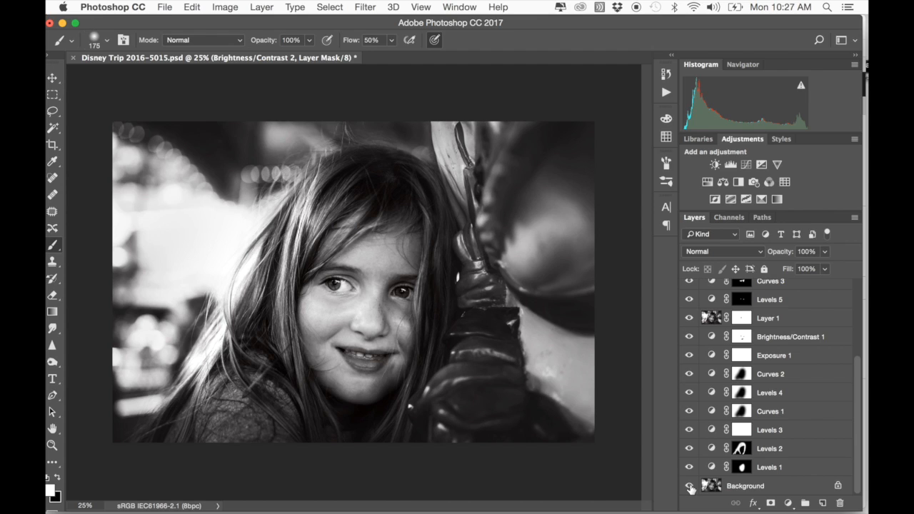
left_click(690, 487, "alt")
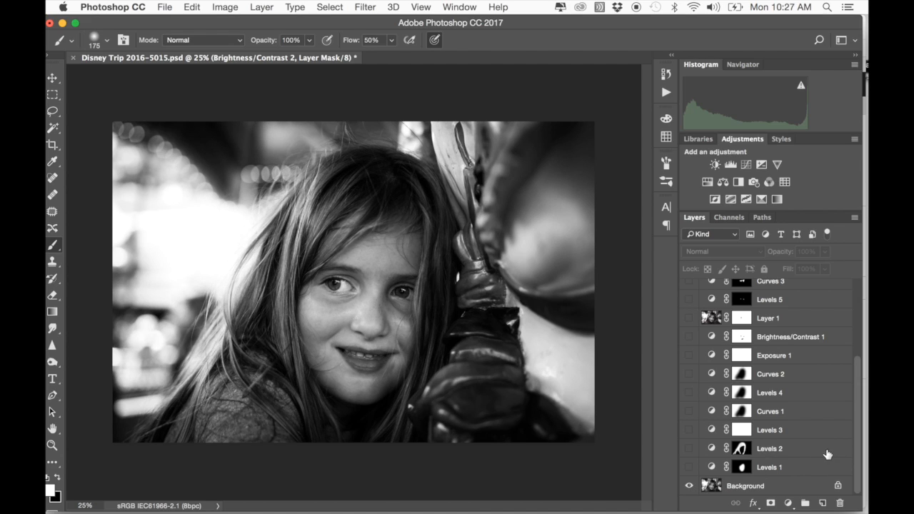
scroll(798, 453, "up", 5)
scroll(798, 453, "down", 5)
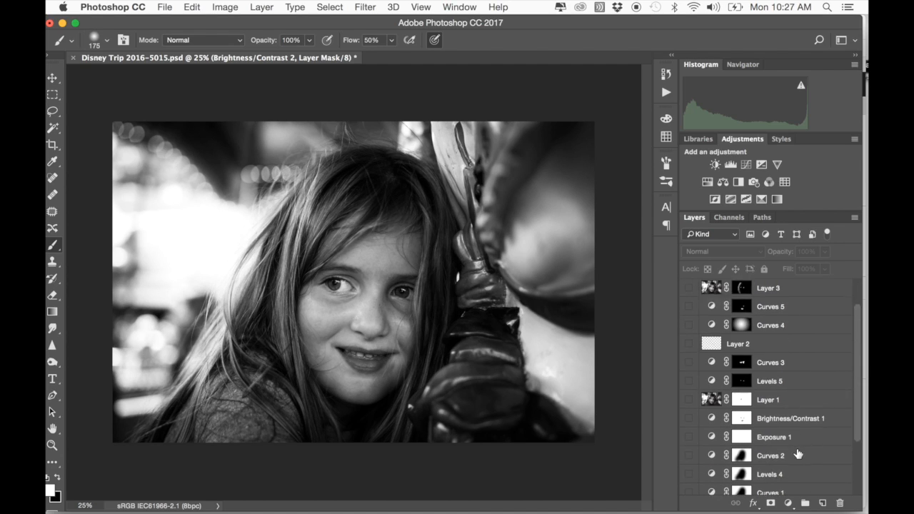
scroll(799, 453, "up", 3)
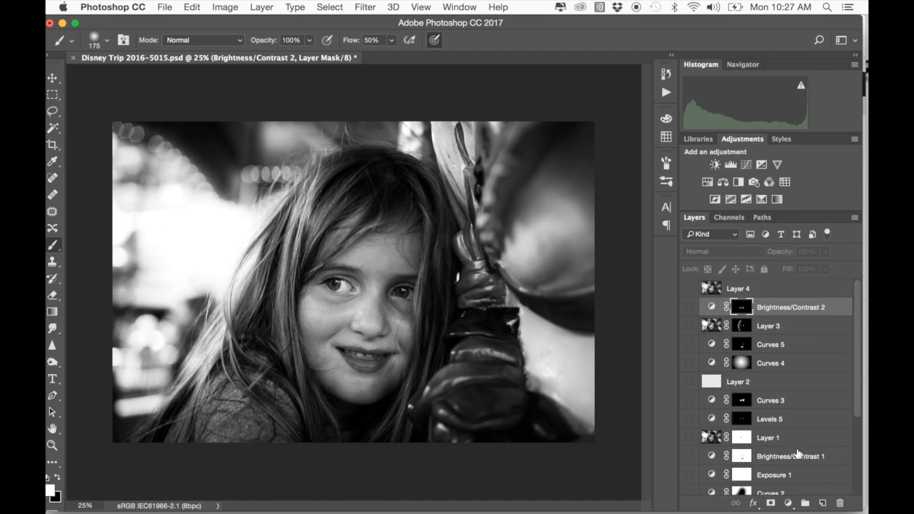
scroll(798, 453, "down", 5)
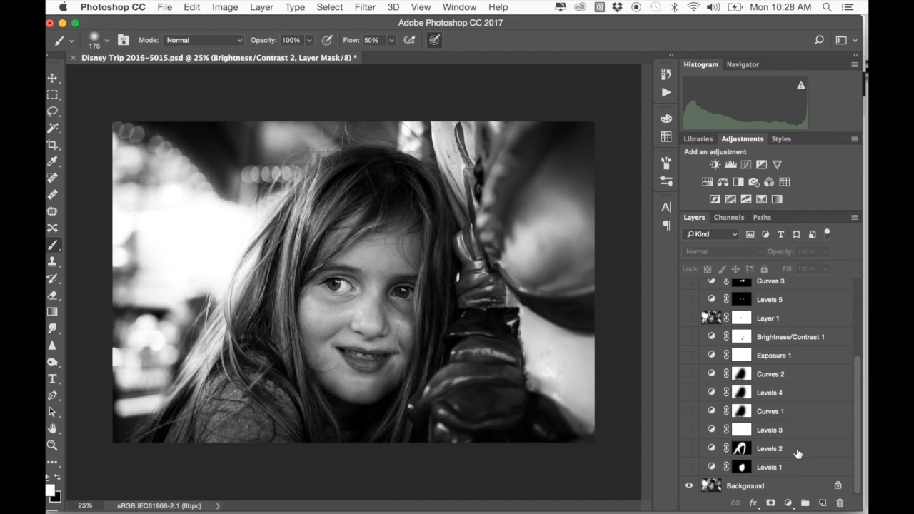
scroll(798, 454, "up", 5)
scroll(798, 454, "down", 5)
scroll(800, 443, "up", 5)
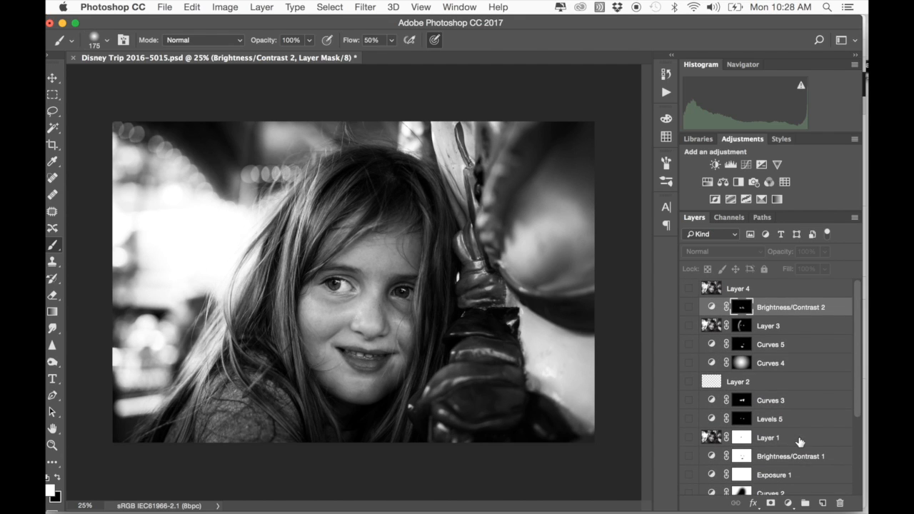
scroll(800, 443, "down", 4)
scroll(801, 442, "up", 3)
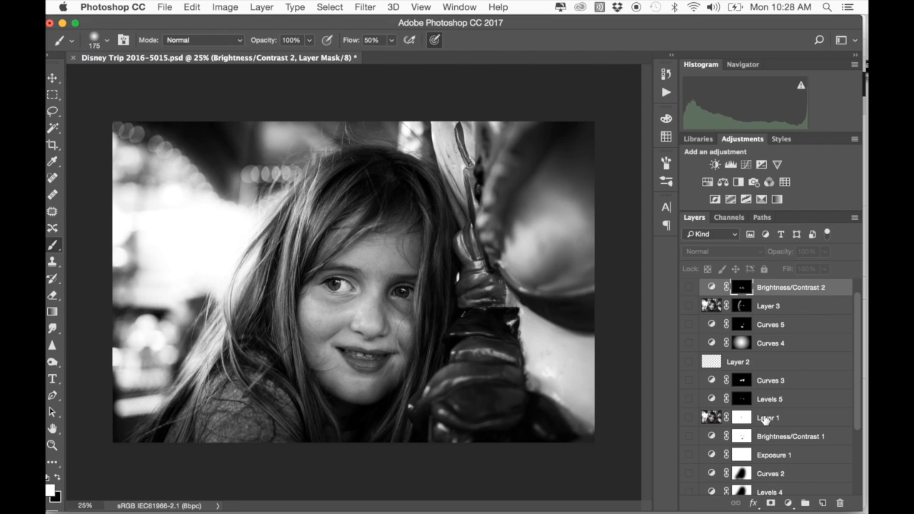
scroll(766, 420, "down", 5)
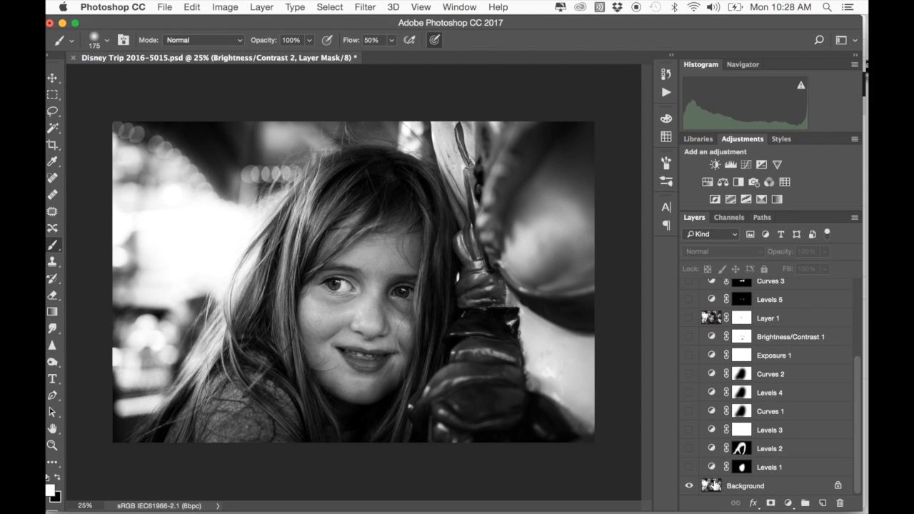
scroll(773, 429, "up", 2)
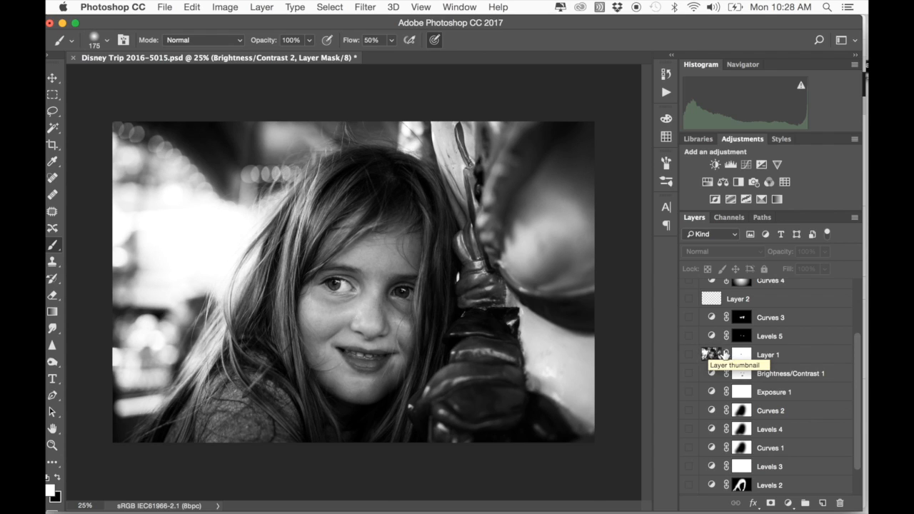
scroll(723, 357, "up", 4)
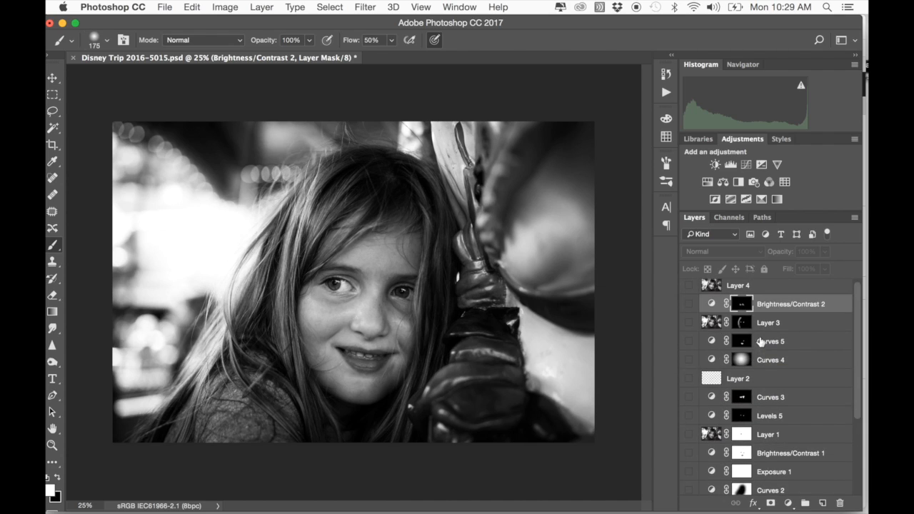
scroll(710, 322, "up", 1)
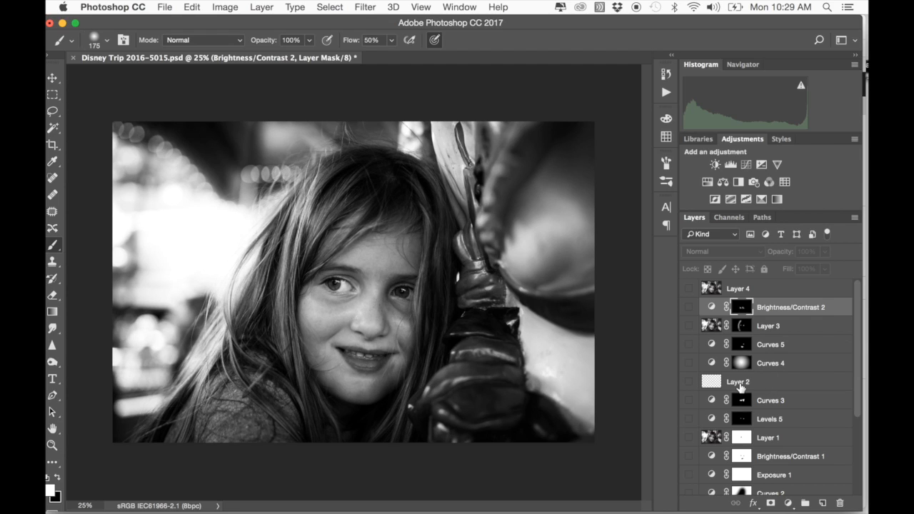
scroll(795, 385, "down", 1)
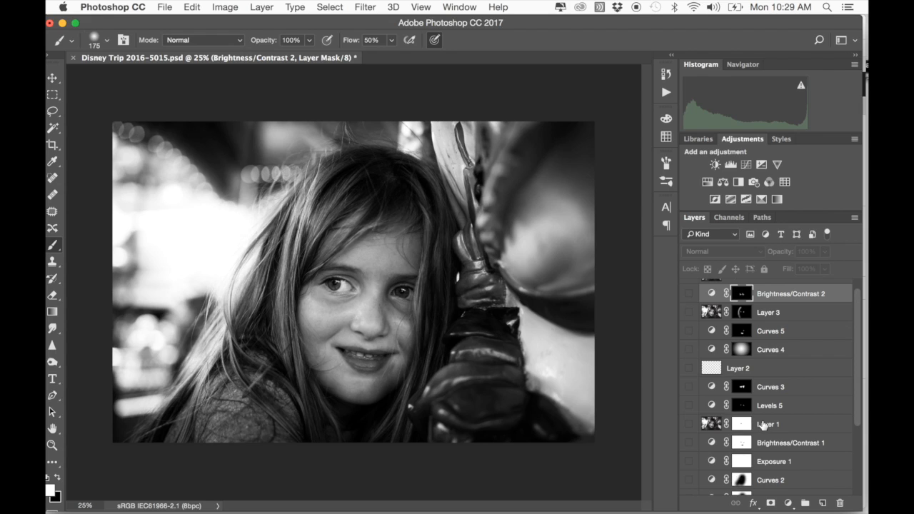
scroll(764, 426, "down", 5)
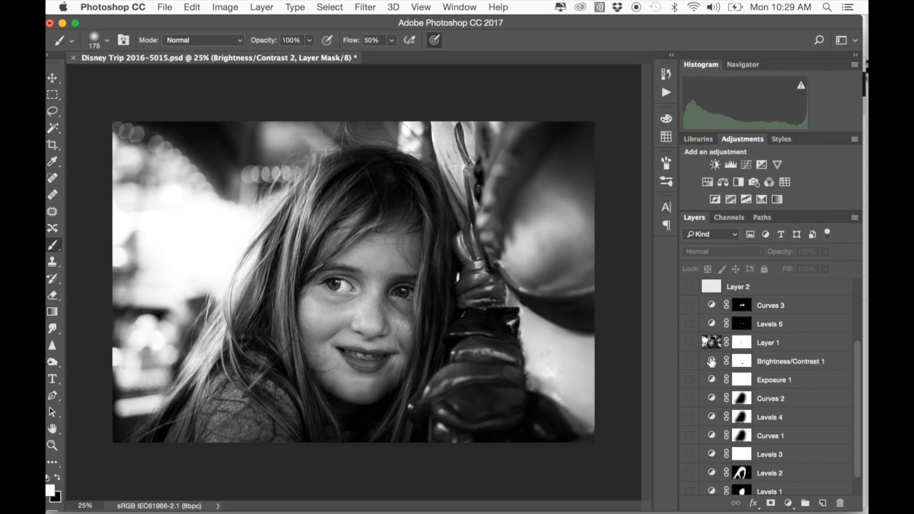
scroll(712, 398, "up", 6)
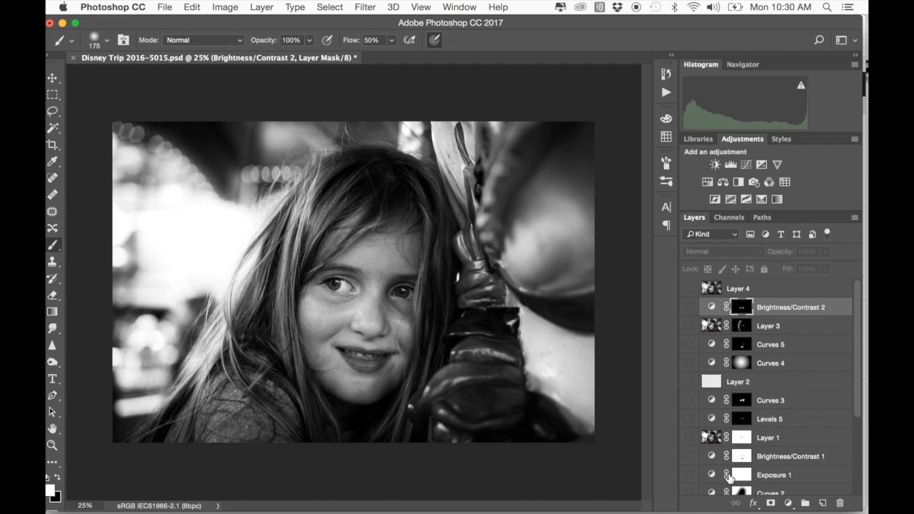
scroll(744, 452, "down", 3)
scroll(745, 452, "up", 1)
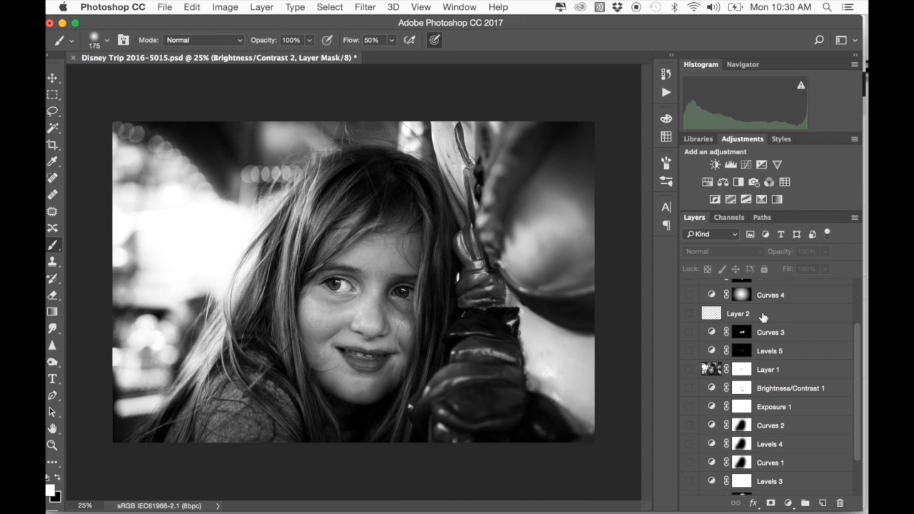
scroll(763, 317, "down", 3)
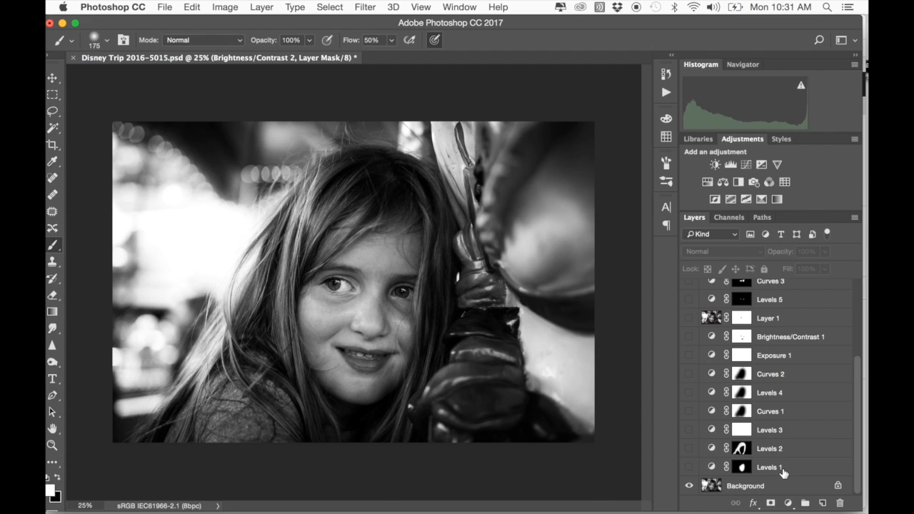
scroll(772, 458, "up", 5)
scroll(771, 458, "down", 5)
scroll(768, 447, "up", 4)
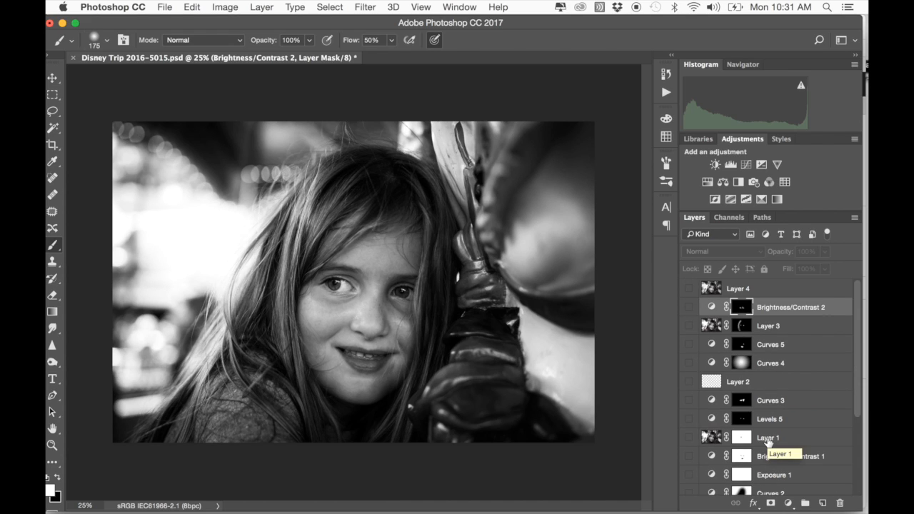
scroll(802, 383, "down", 4)
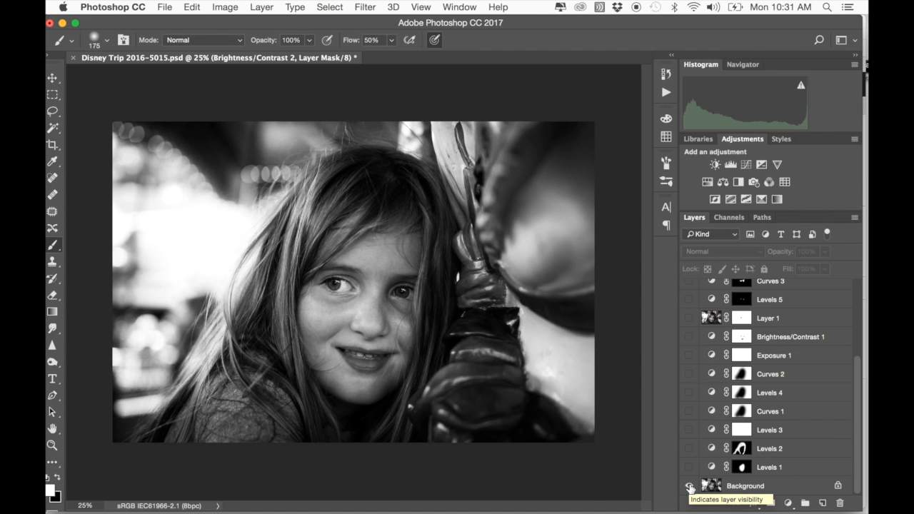
Compare the full edit with the original by alternately showing all layers and isolating the Background layer
left_click(690, 487, "alt")
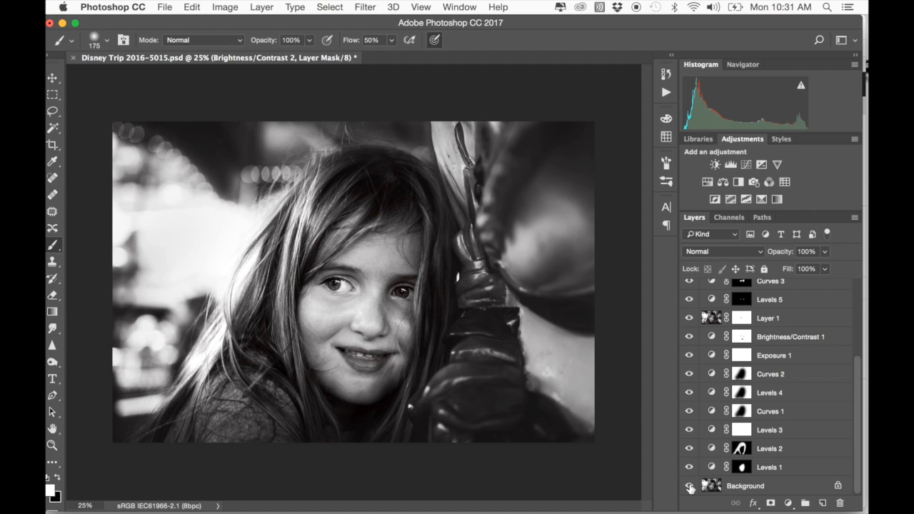
left_click(690, 488, "alt")
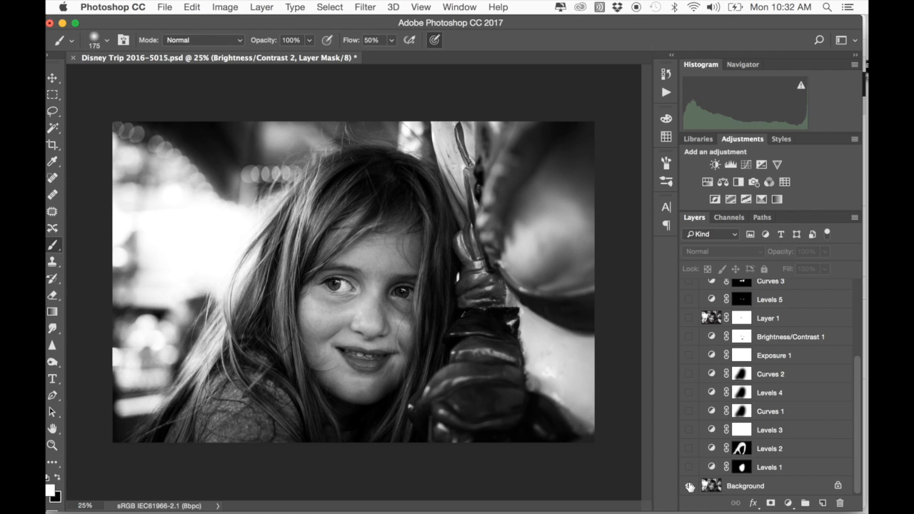
left_click(690, 486, "alt")
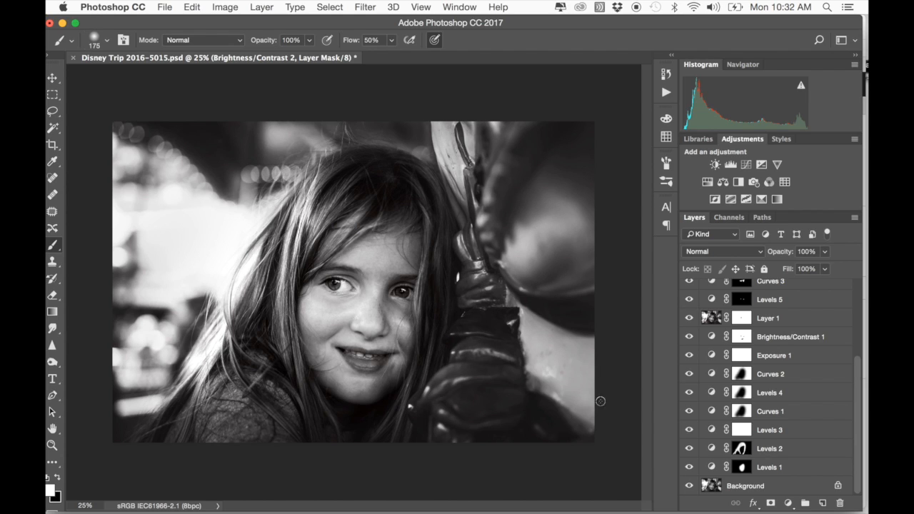
left_click(689, 487, "alt")
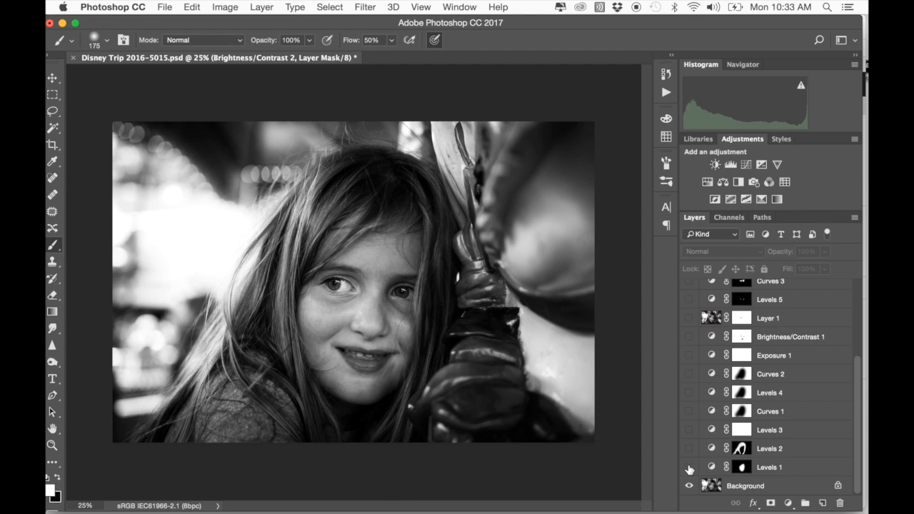
Make the Levels 1 layer visible, switching it off and on to compare its effect on the face
left_click(690, 468)
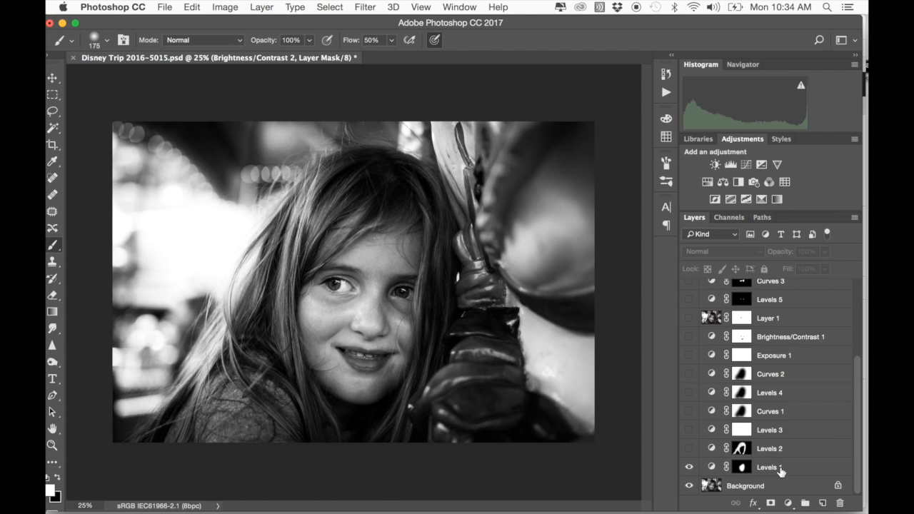
left_click(690, 469)
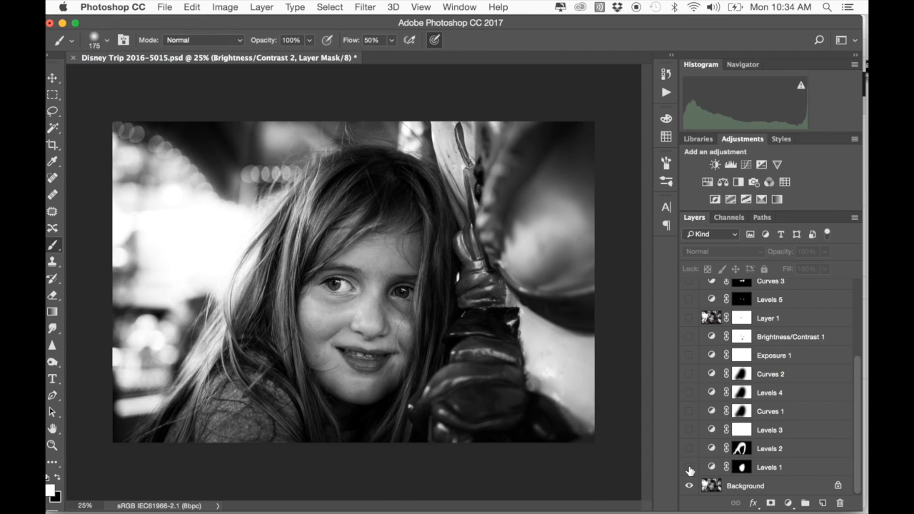
left_click(689, 469)
left_click(689, 469)
left_click(689, 469)
left_click(689, 469)
left_click(689, 469)
left_click(691, 471)
left_click(690, 469)
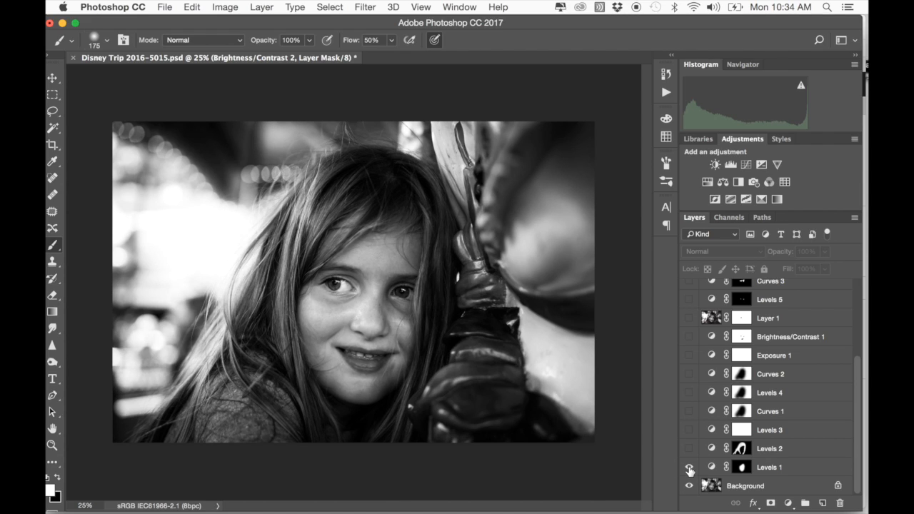
Make the Levels 2 layer visible, switching it off and on to compare its effect on the hair
left_click(689, 448)
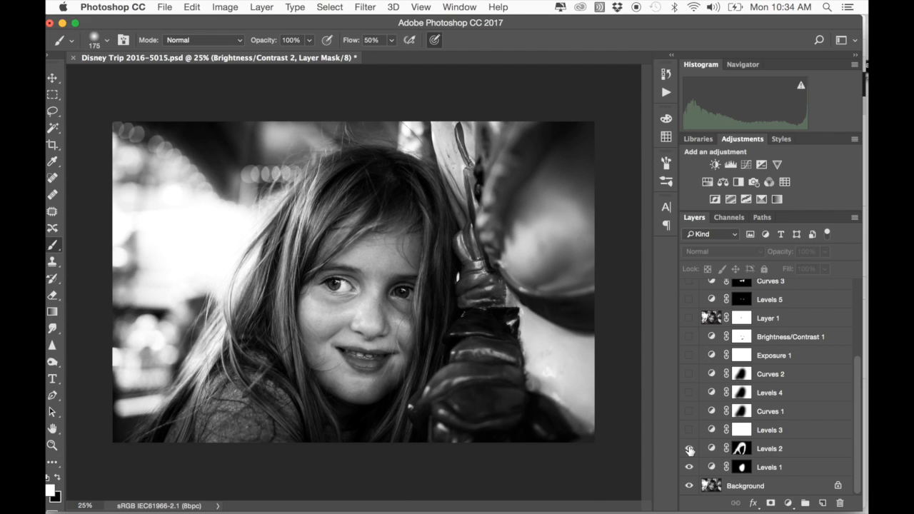
left_click(690, 450)
left_click(689, 449)
left_click(690, 449)
left_click(689, 450)
left_click(689, 450)
left_click(690, 449)
left_click(690, 450)
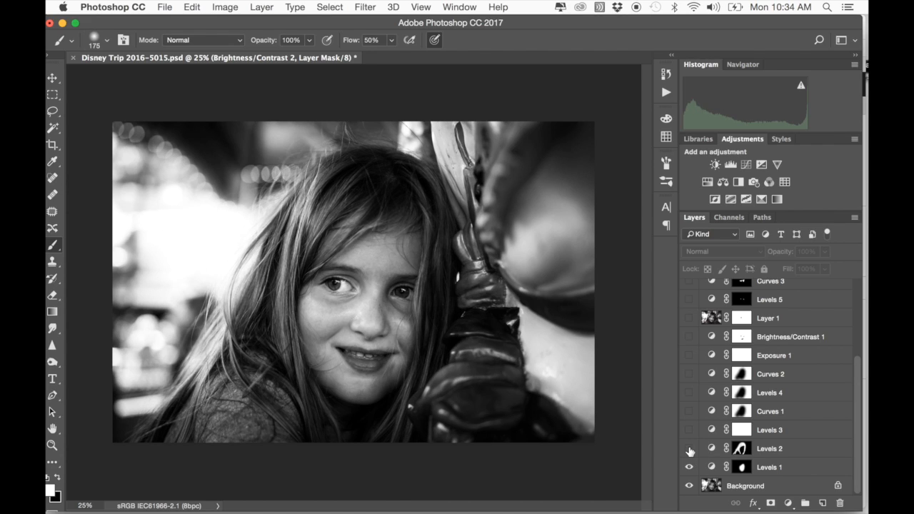
left_click(690, 449)
left_click(690, 449)
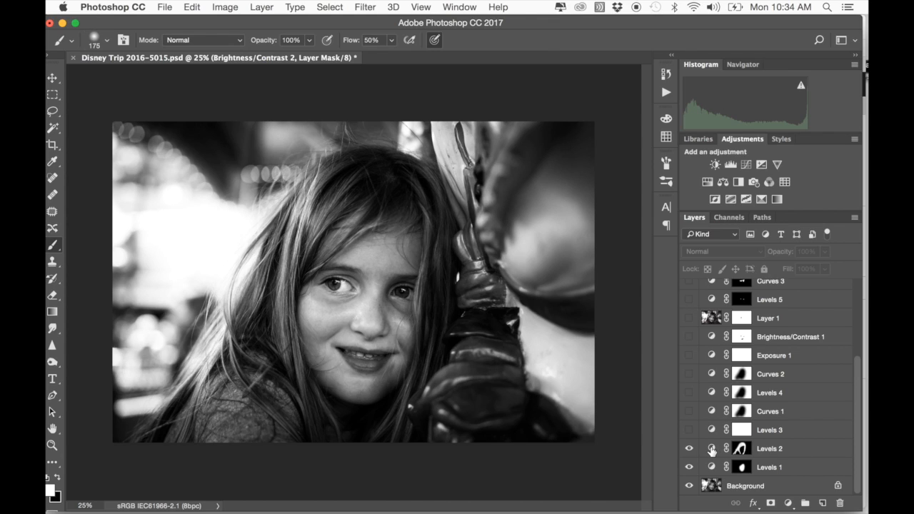
In the Levels 2 adjustment, try the white input level at 255 and return it to 238
double_click(711, 449)
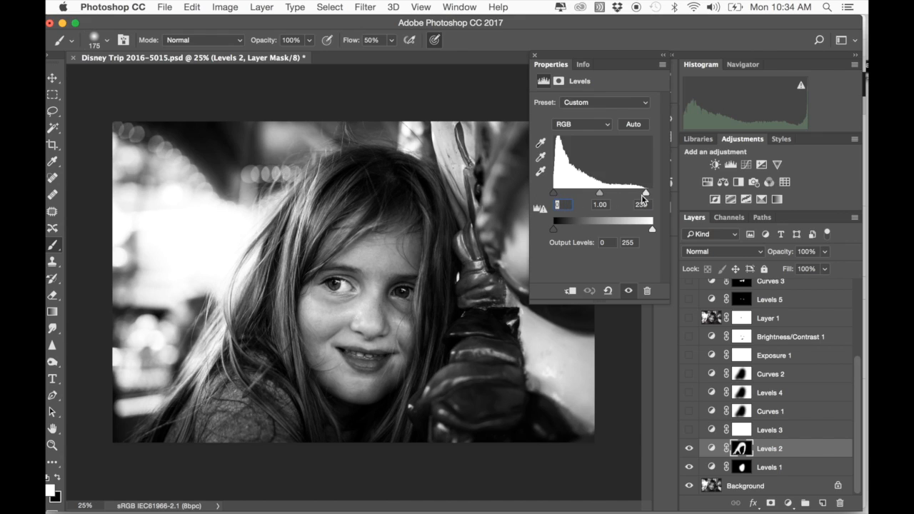
left_click_drag(646, 192, 654, 194)
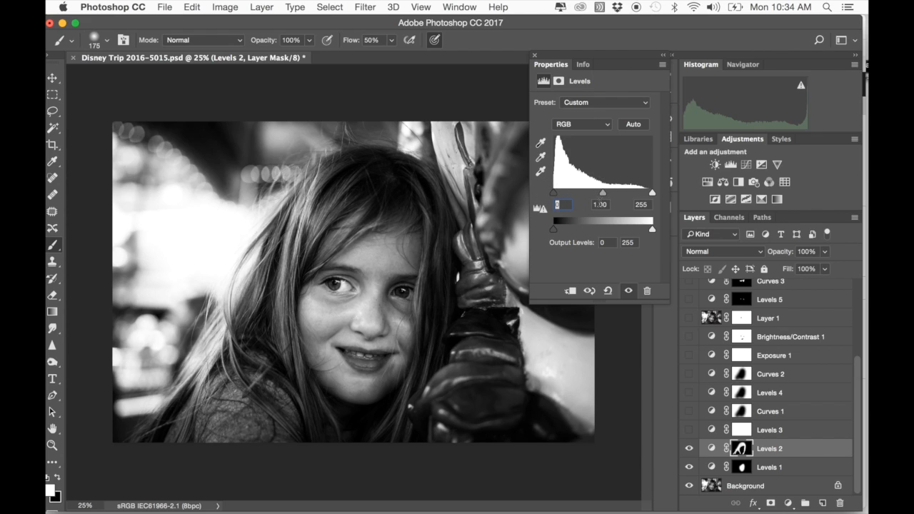
left_click_drag(651, 194, 598, 196)
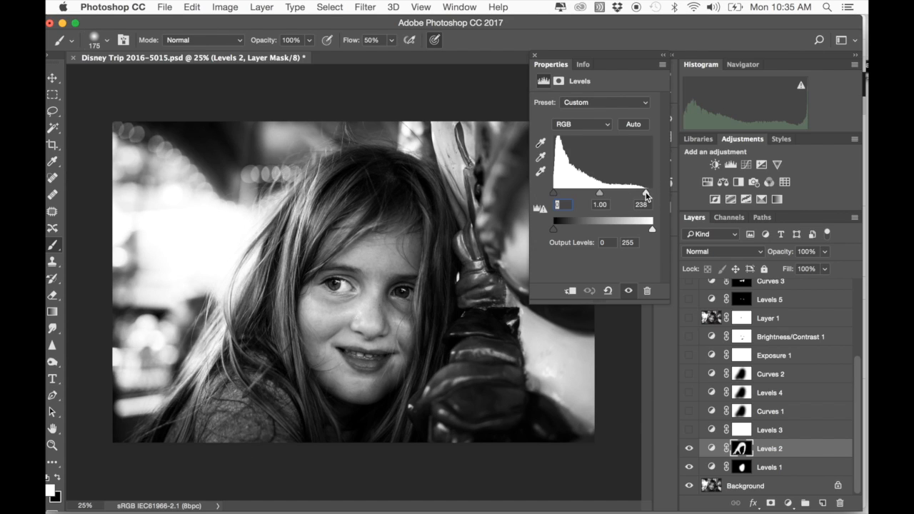
left_click(556, 197)
left_click(535, 55)
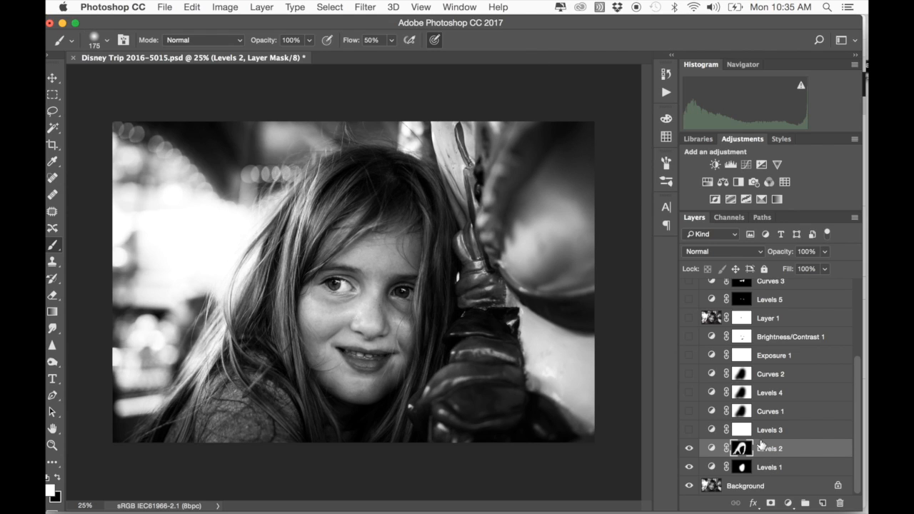
Make the Levels 3 layer visible, switching it off and on to compare its effect on the portrait
left_click(689, 430)
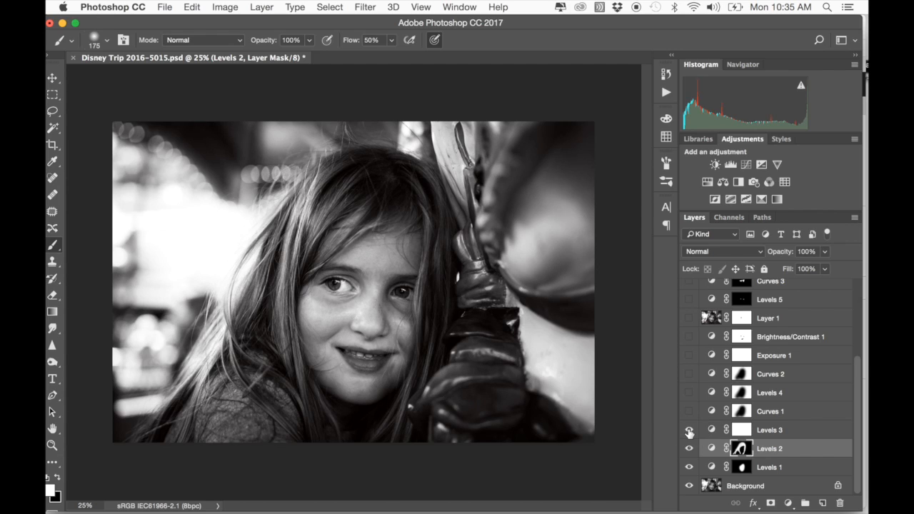
double_click(711, 430)
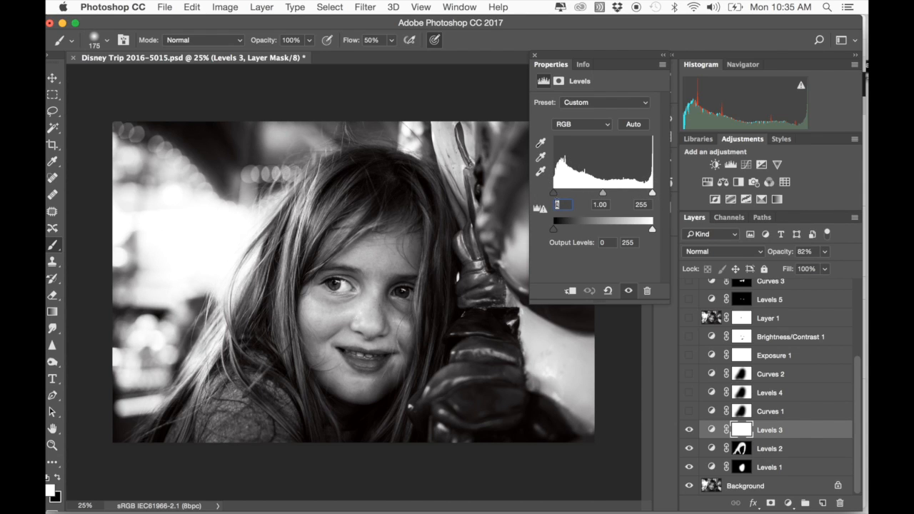
left_click(534, 56)
left_click(690, 430)
left_click(689, 430)
left_click(689, 431)
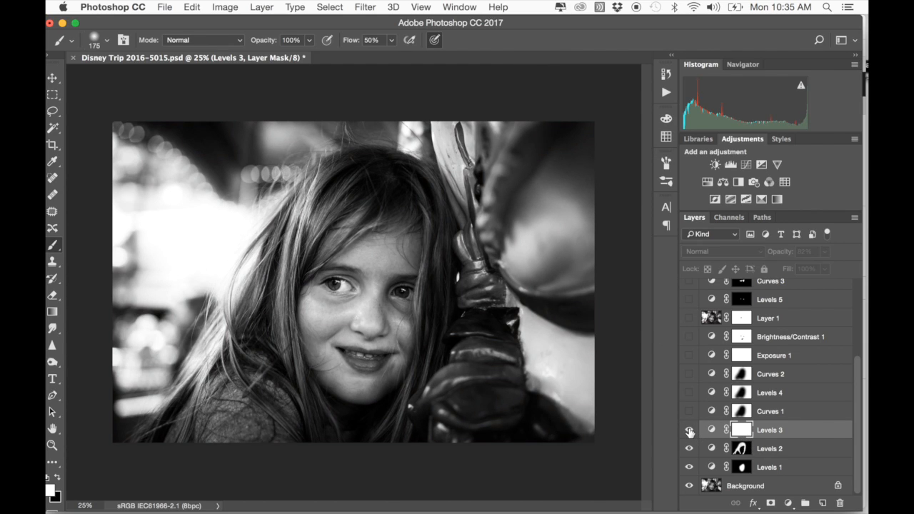
left_click(689, 431)
left_click(689, 430)
left_click(690, 430)
Show the Red channel of the Levels 3 adjustment and compare the histogram with the layer off and on
double_click(711, 431)
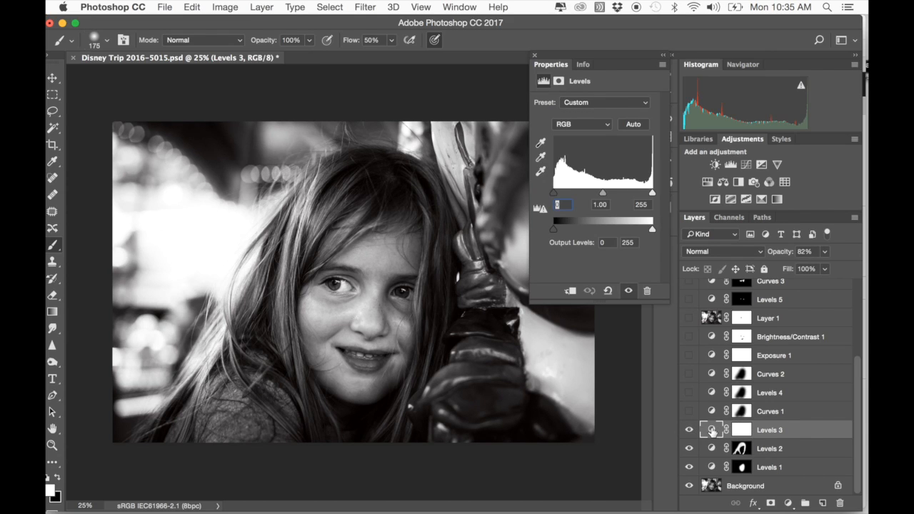
left_click(593, 124)
left_click(586, 133)
left_click(690, 431)
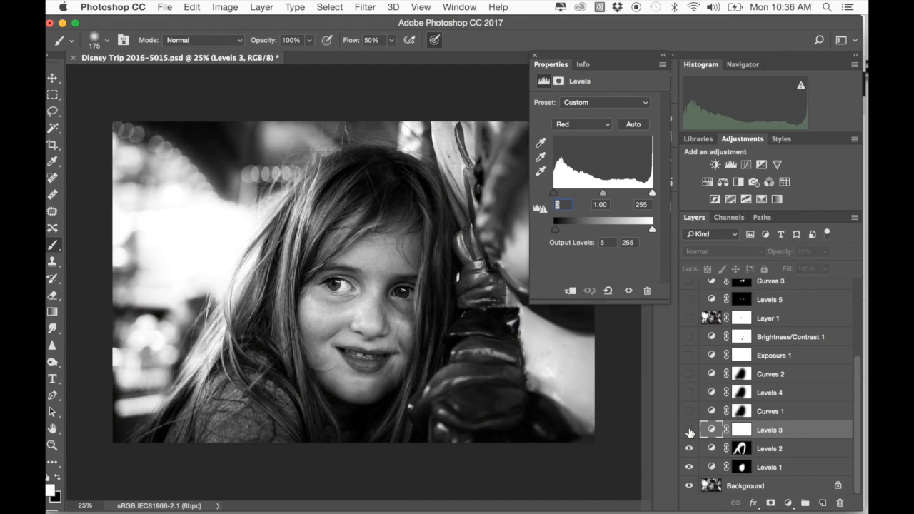
left_click(690, 431)
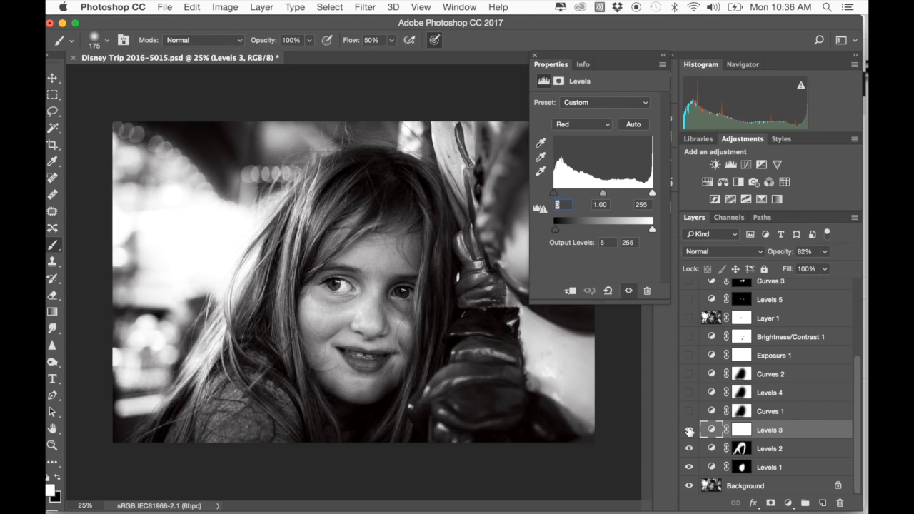
left_click(690, 431)
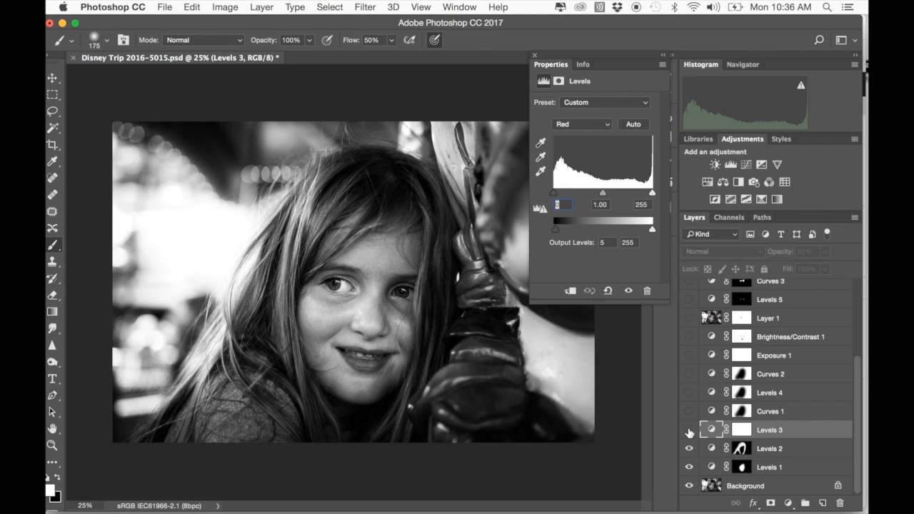
left_click(689, 431)
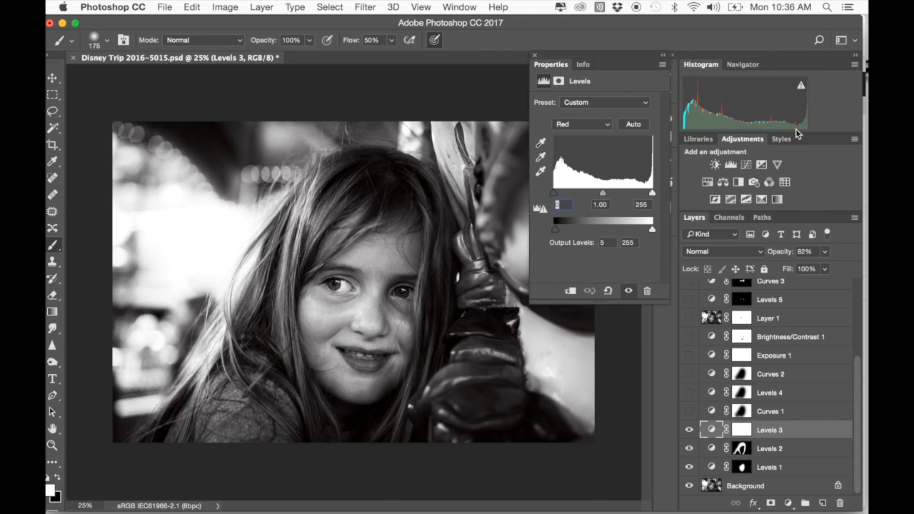
left_click(535, 55)
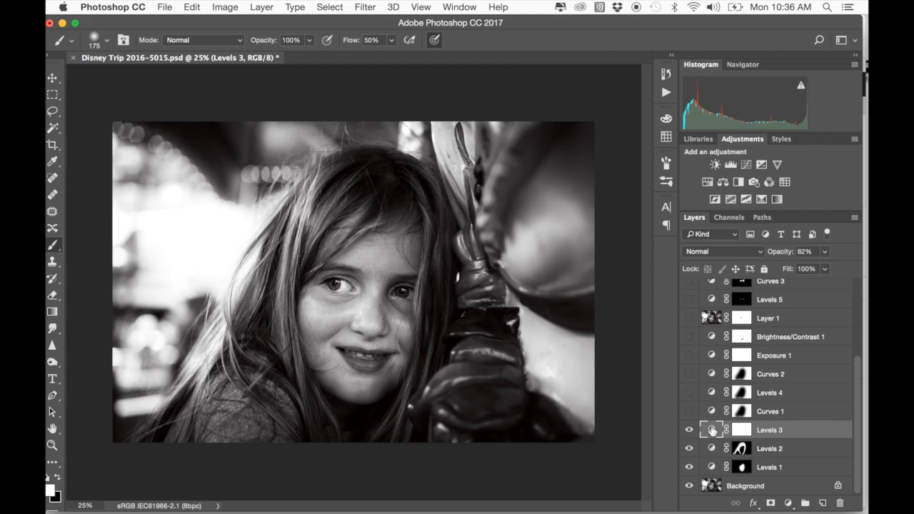
Reopen the Levels 3 adjustment, examine its Red channel output levels and close its settings
double_click(712, 430)
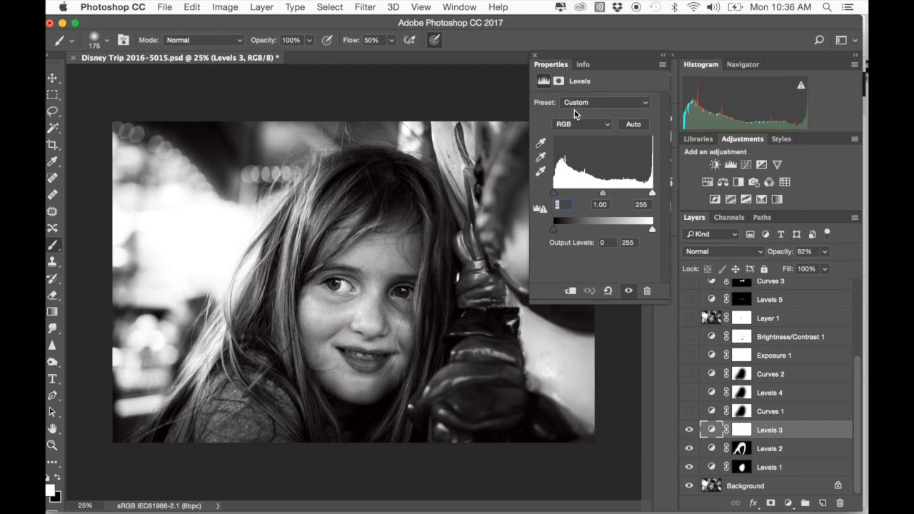
left_click(589, 125)
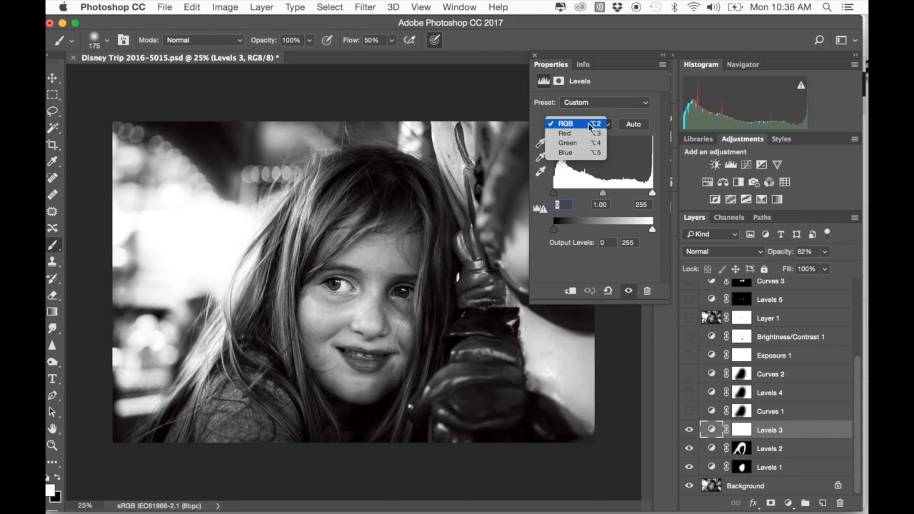
left_click(578, 134)
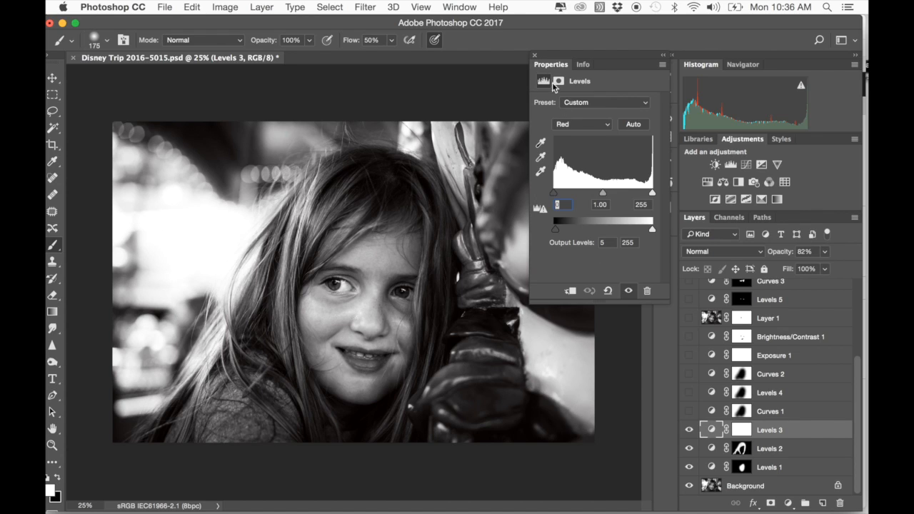
left_click(534, 56)
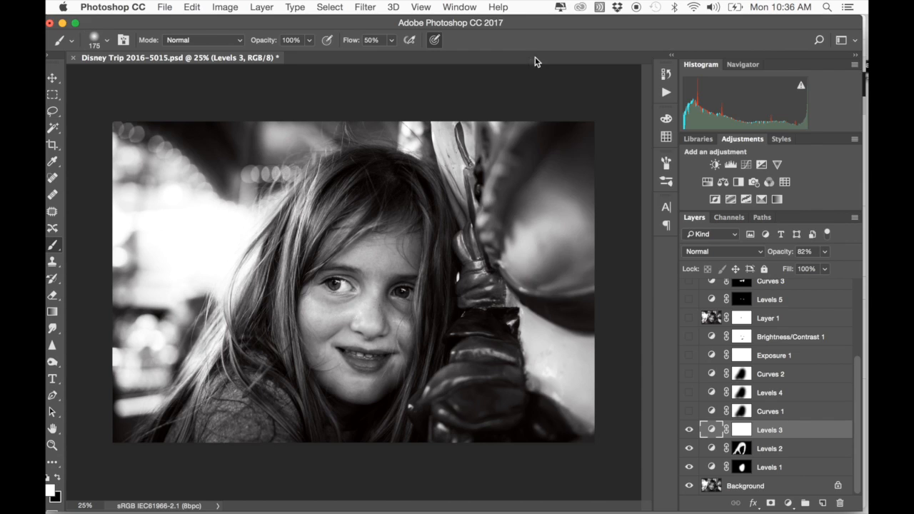
Switch the Levels 3 layer off and on repeatedly to compare the tint it gives the image
left_click(690, 430)
left_click(689, 431)
left_click(690, 431)
left_click(689, 430)
left_click(689, 430)
left_click(690, 430)
Try a Color Balance adjustment above Levels 3 with the midtones' Magenta–Green value at -25, and delete that layer
left_click(723, 184)
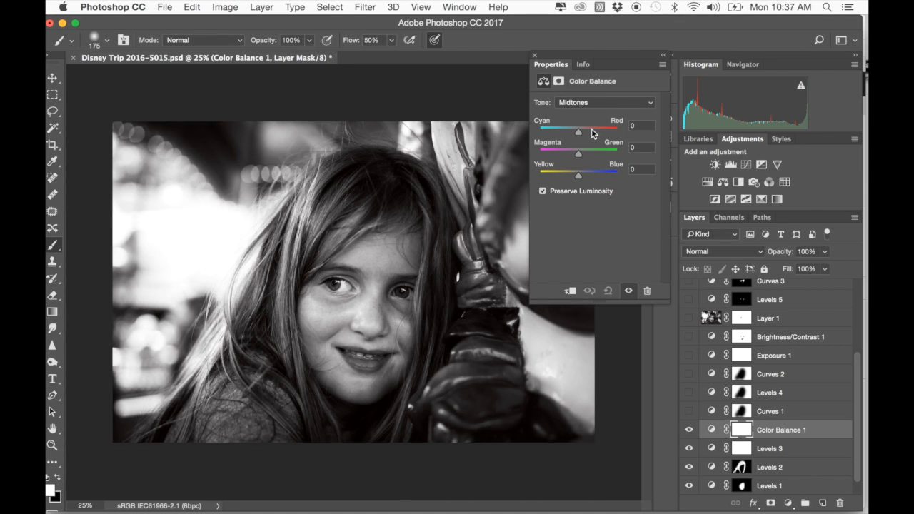
left_click(536, 57)
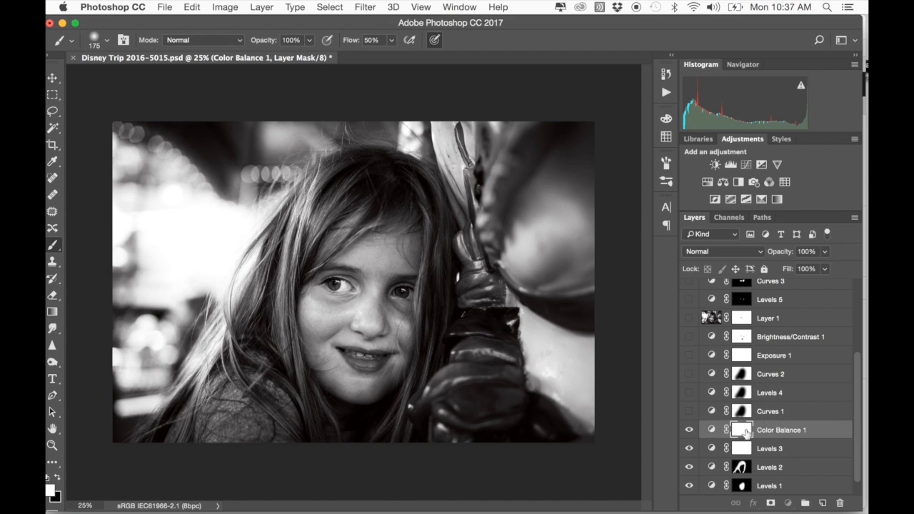
double_click(712, 429)
left_click_drag(578, 154, 569, 153)
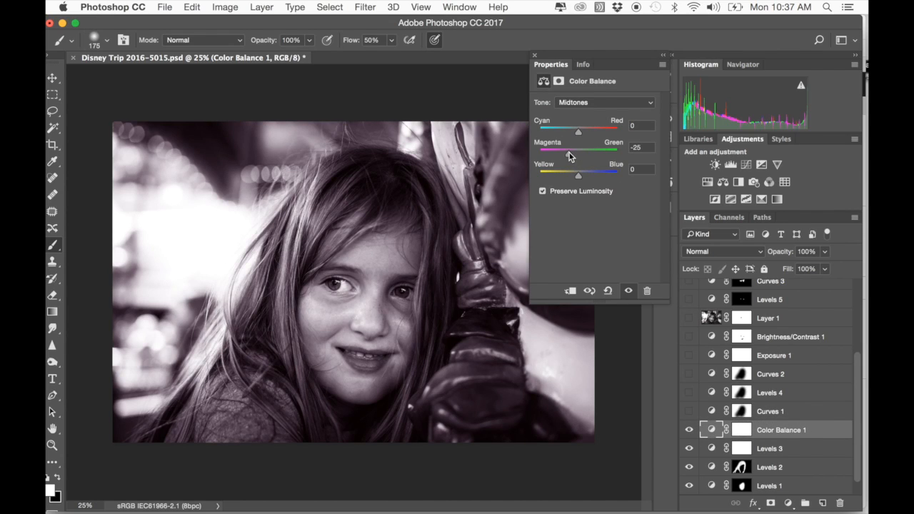
left_click(536, 56)
left_click_drag(767, 430, 842, 505)
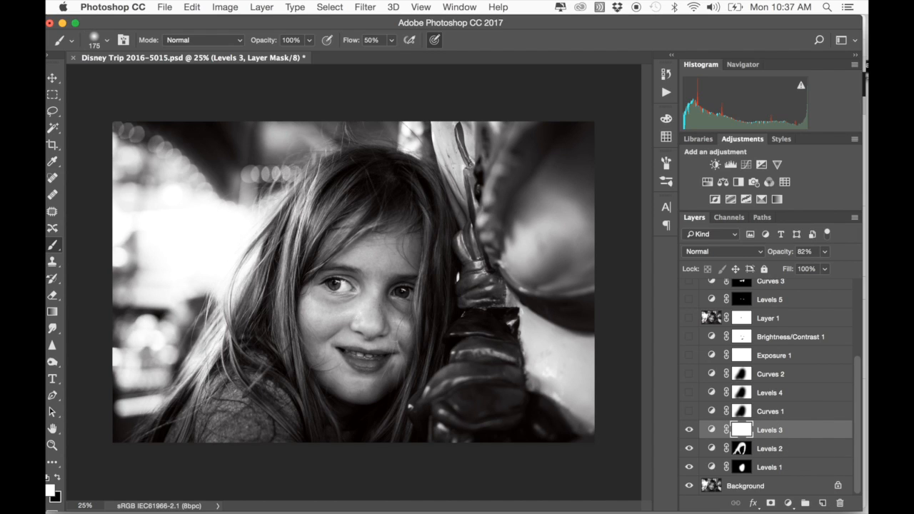
Recheck Levels 3 and make the Curves 1 layer visible, switching it off and on to compare its effect
left_click(690, 431)
left_click(690, 431)
left_click(689, 412)
left_click(689, 412)
left_click(689, 412)
left_click(689, 412)
left_click(689, 412)
left_click(689, 412)
left_click(689, 412)
Examine the RGB curve of the Curves 1 adjustment and make the Levels 4 layer visible
double_click(711, 413)
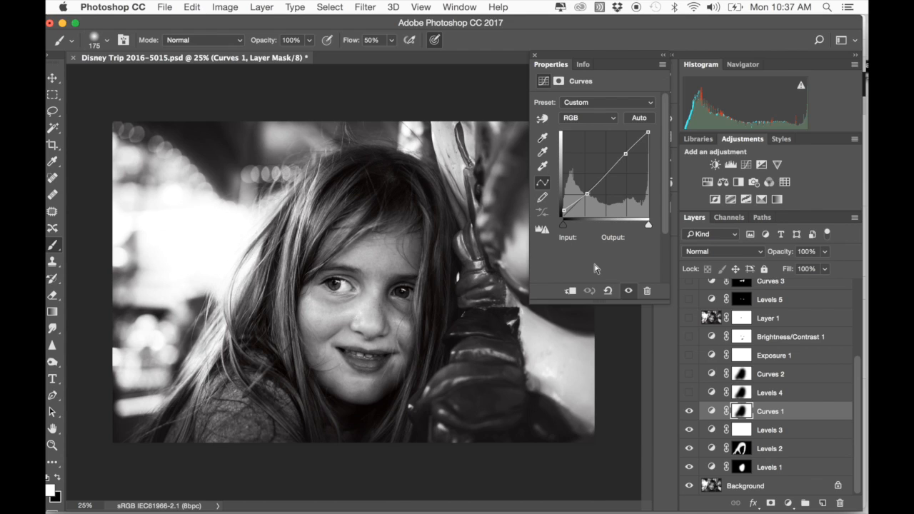
left_click(534, 55)
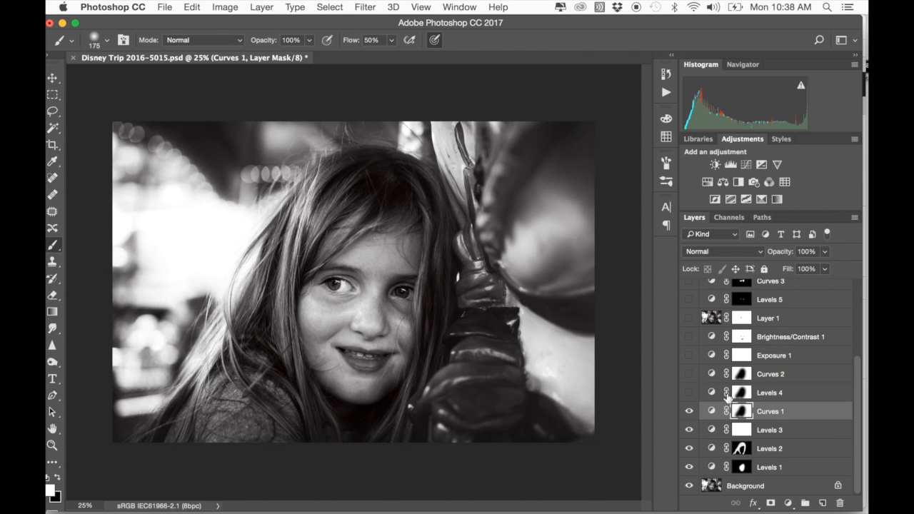
left_click(690, 393)
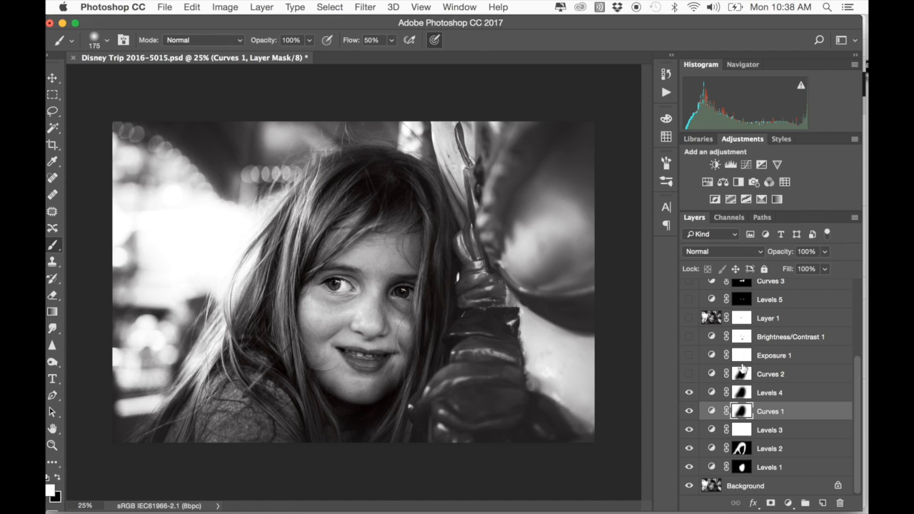
Copy the Curves 2 layer mask onto the Exposure 1 layer and undo the mask replacement
left_click(743, 374)
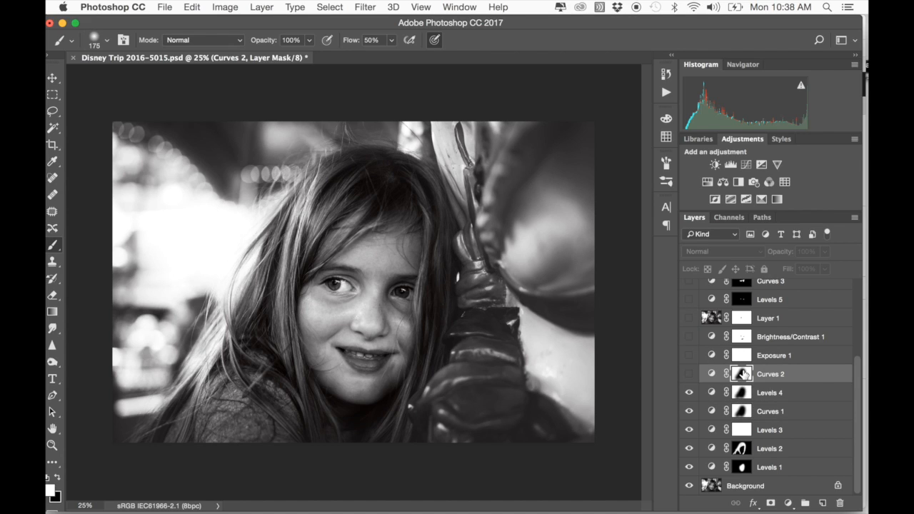
left_click_drag(743, 373, 743, 357)
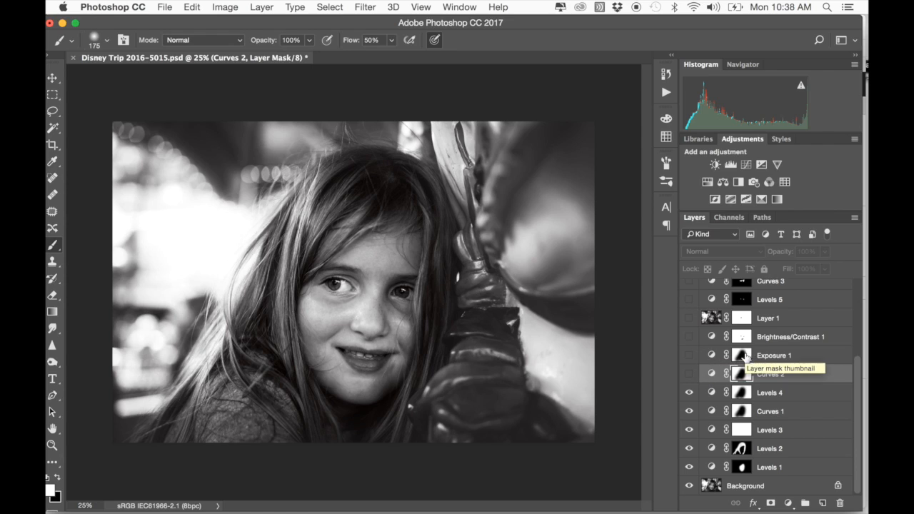
left_click(746, 357)
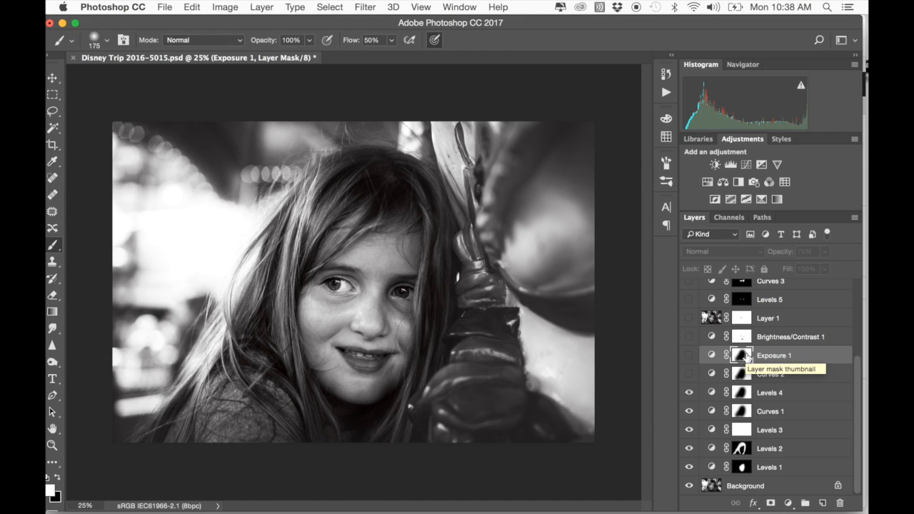
key("alt+BackSpace")
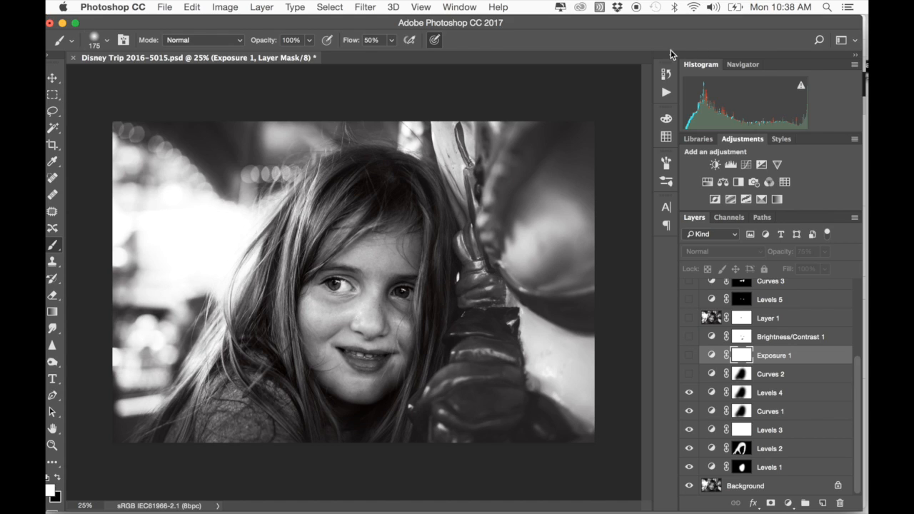
Compare the Modify Color Balance and Delete Layer history states, returning the document to Delete Layer
left_click(665, 75)
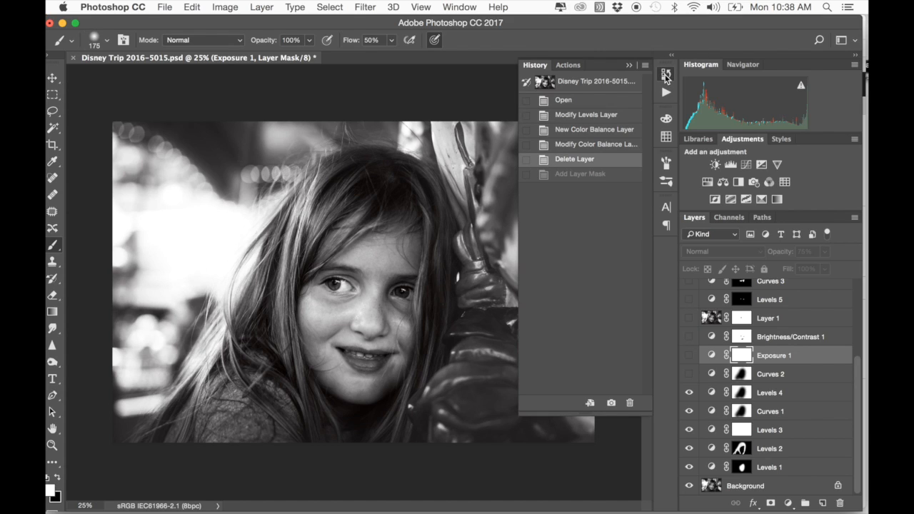
left_click(572, 144)
left_click(575, 159)
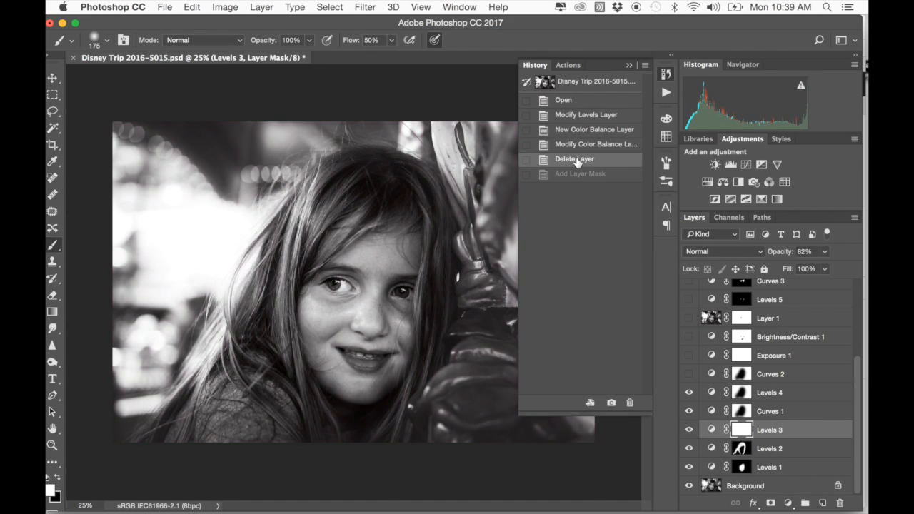
left_click(576, 143)
left_click(576, 159)
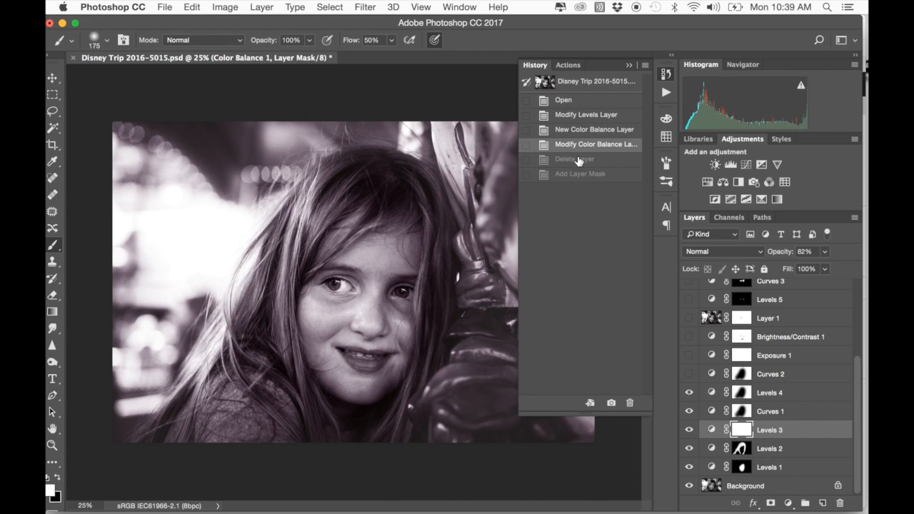
left_click(631, 65)
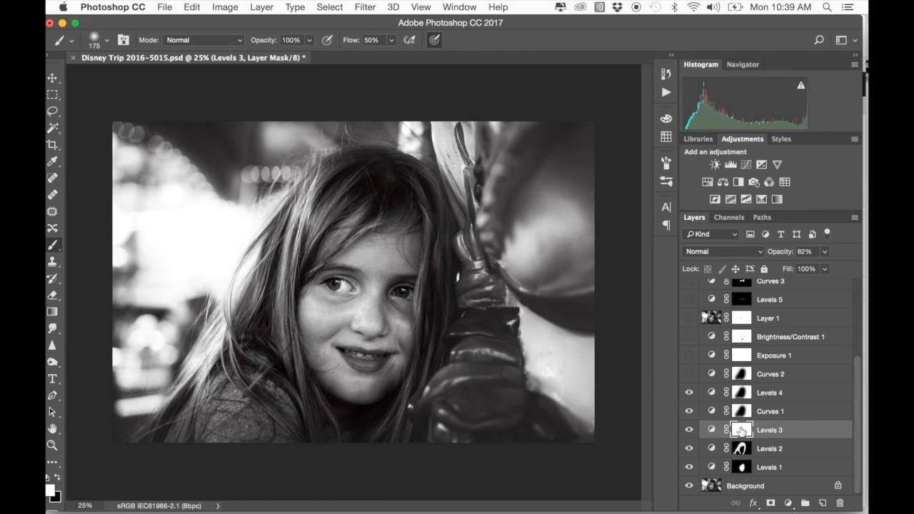
Recheck Levels 3 and Curves 1 by hiding and showing them, with Levels 4 temporarily hidden for the Curves 1 check
left_click(690, 431)
left_click(690, 431)
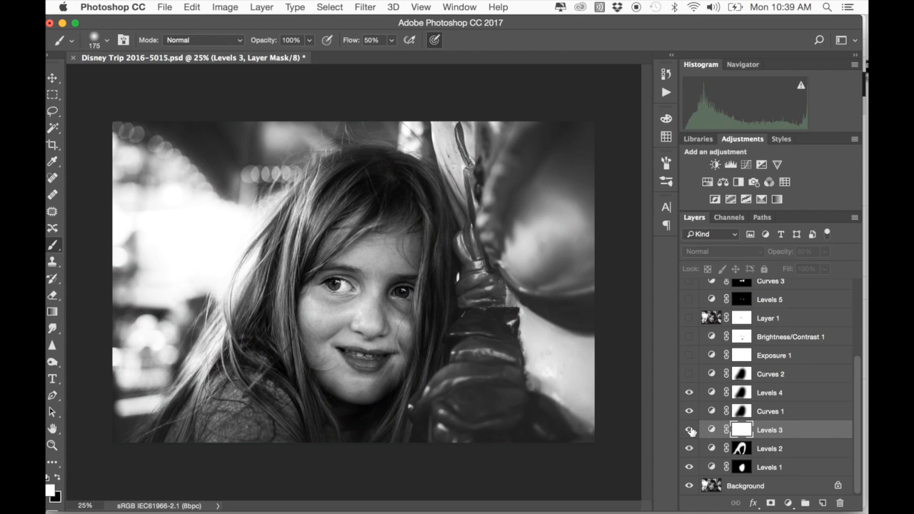
left_click(750, 413)
left_click(690, 393)
left_click(690, 411)
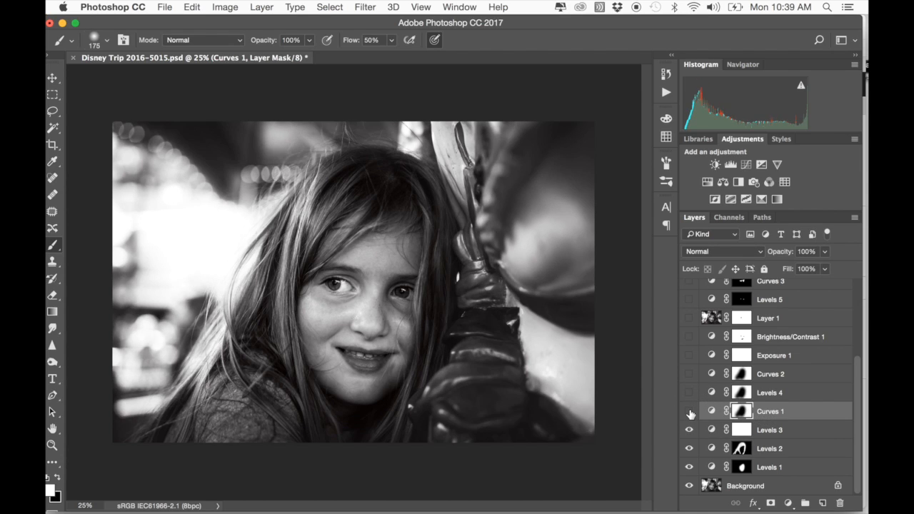
left_click(690, 412)
left_click(689, 393)
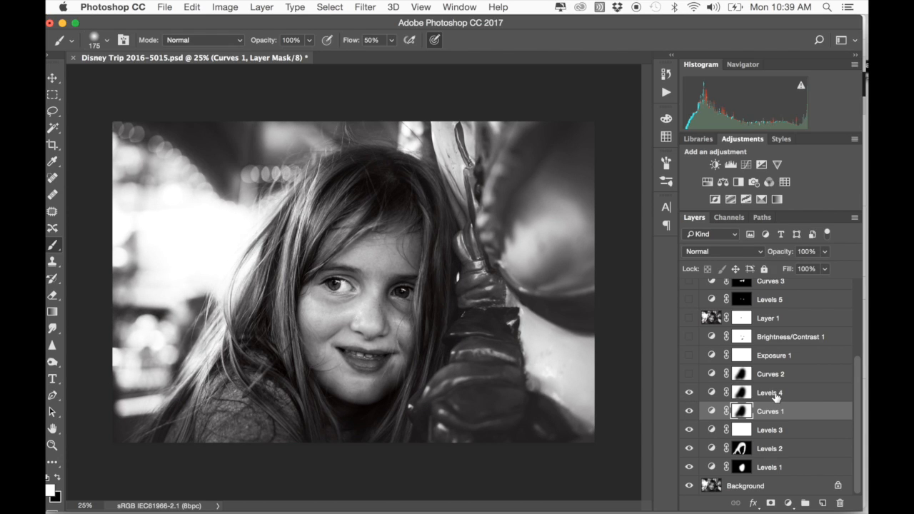
Switch the Levels 4 layer off and on repeatedly to compare its effect on the background around the girl
left_click(689, 393)
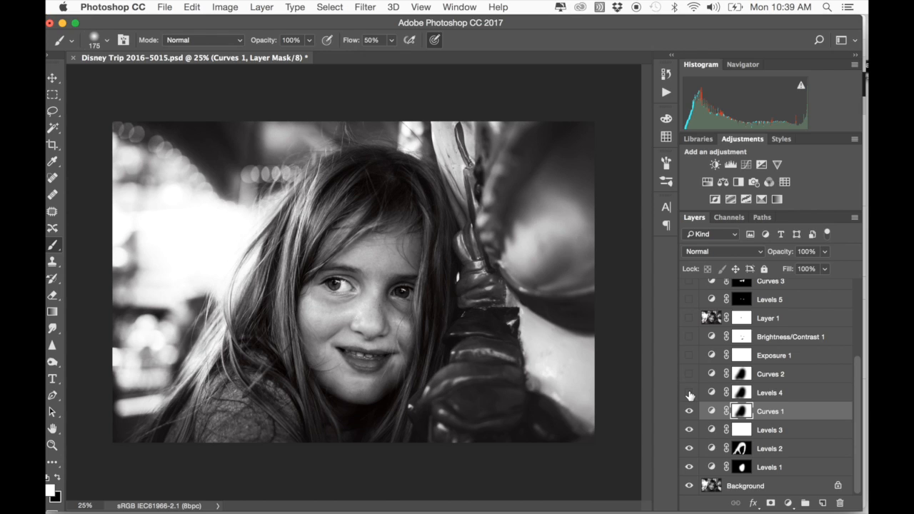
left_click(689, 393)
left_click(690, 392)
left_click(690, 393)
left_click(690, 393)
left_click(689, 393)
left_click(689, 393)
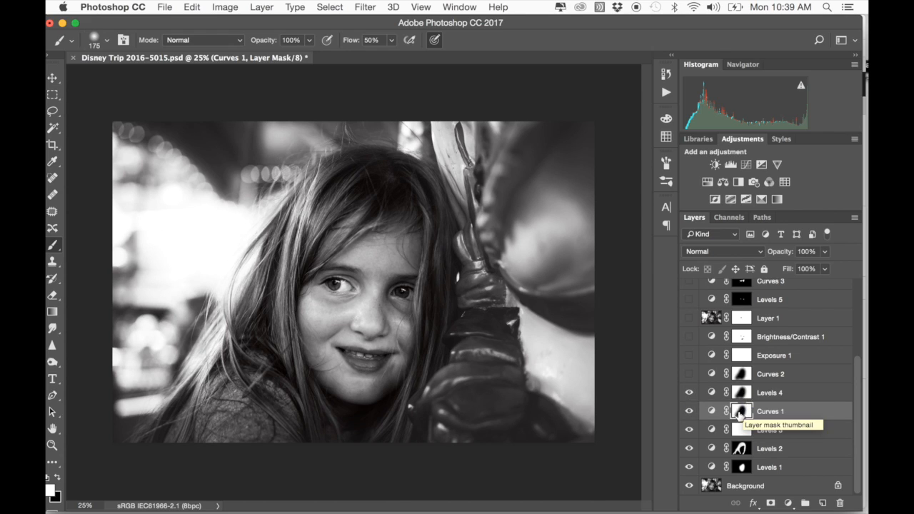
mouse_move(739, 395)
left_mouse_down()
mouse_move(765, 407)
mouse_move(743, 411)
left_mouse_up()
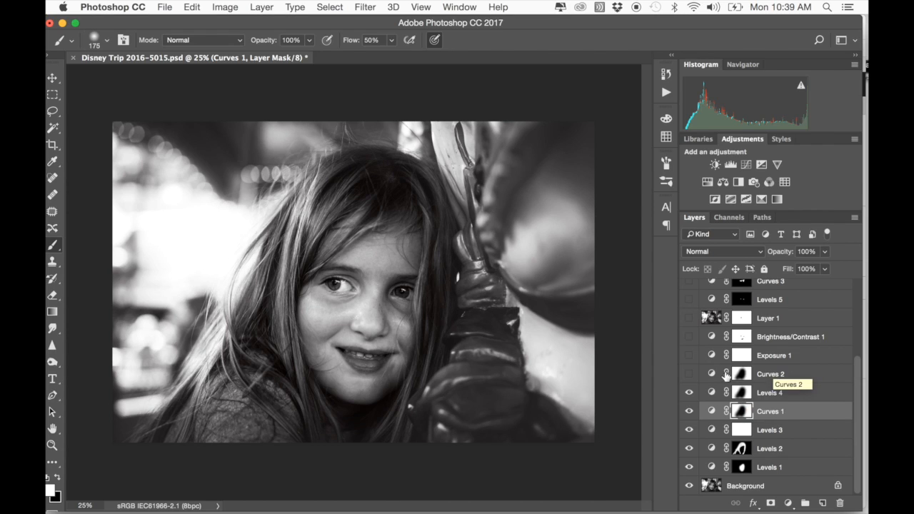
Turn on the Curves 2 layer, switching it off and on several times to compare its effect on the background
left_click(689, 374)
left_click(690, 374)
left_click(689, 373)
left_click(689, 374)
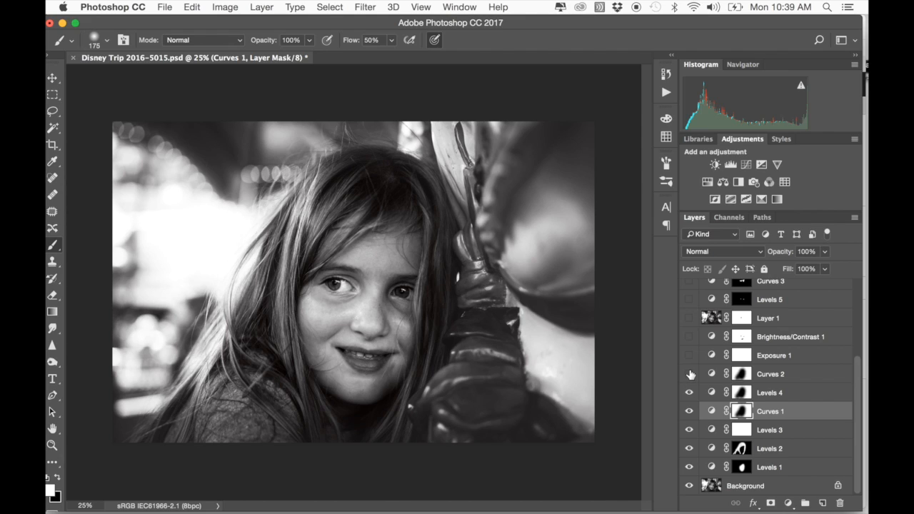
left_click(690, 375)
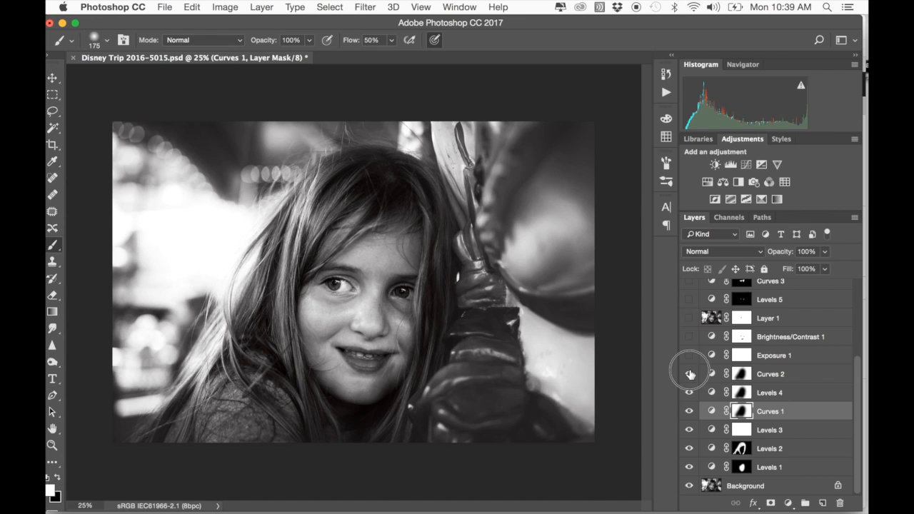
Inspect the curve of the Curves 2 layer in its adjustment settings and close them
left_click(774, 376)
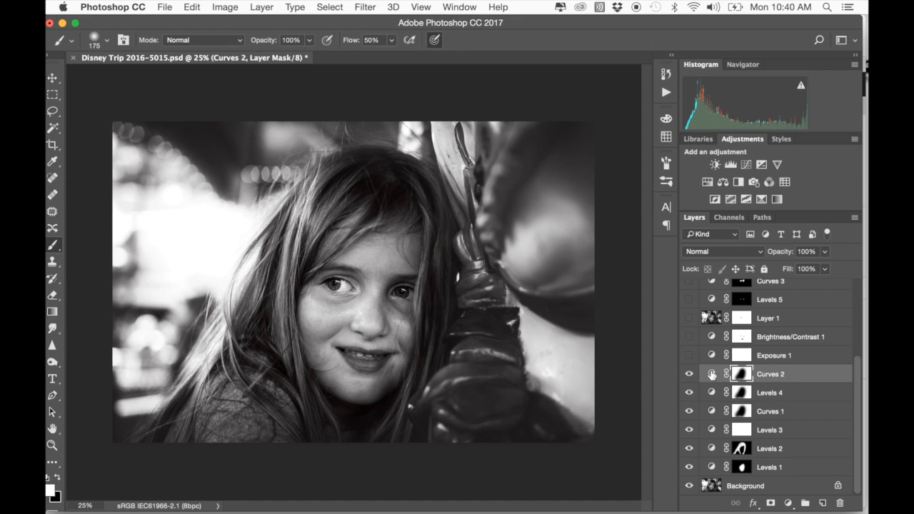
double_click(712, 374)
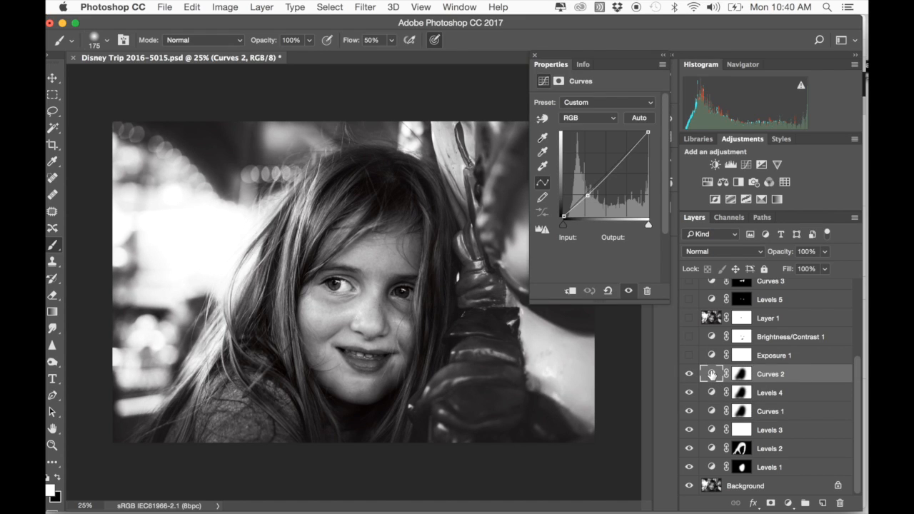
left_click(590, 193)
left_click(536, 56)
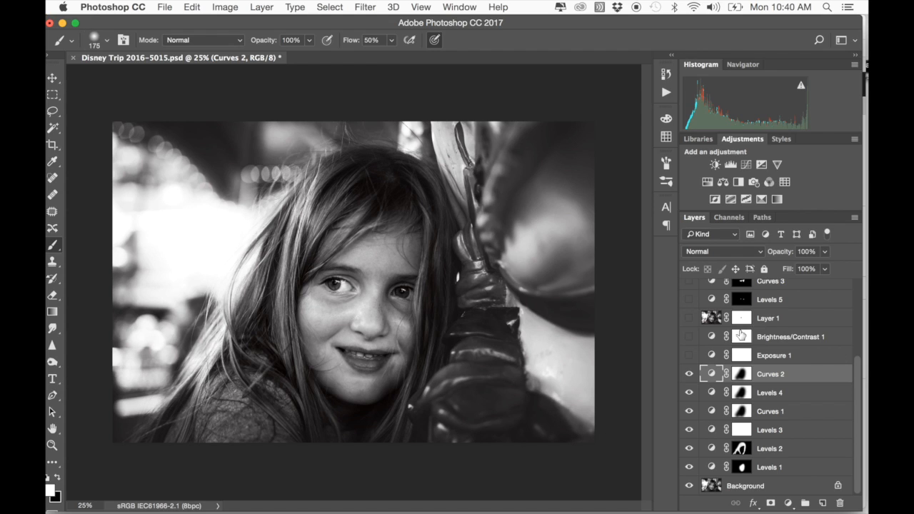
Turn on the Exposure 1 layer, switching it off and on to compare its effect on the whole photo
left_click(690, 356)
left_click(689, 356)
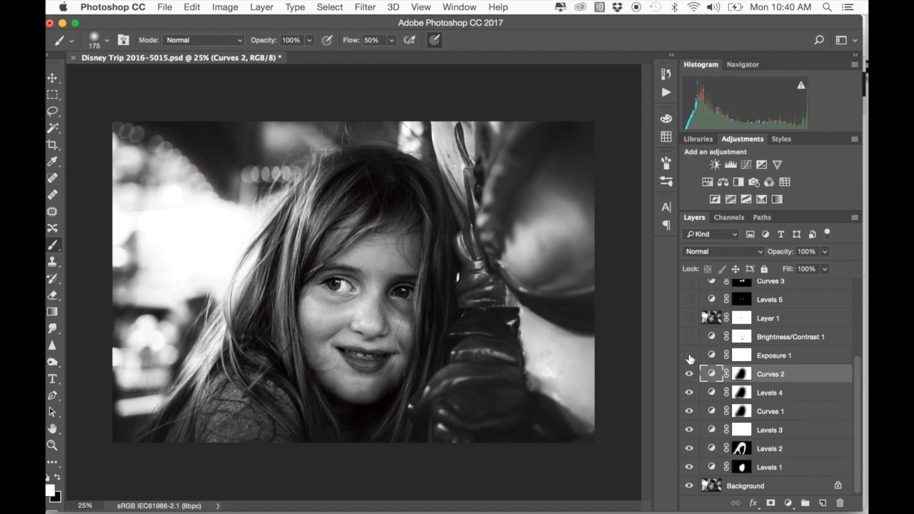
left_click(690, 356)
left_click(690, 355)
left_click(690, 356)
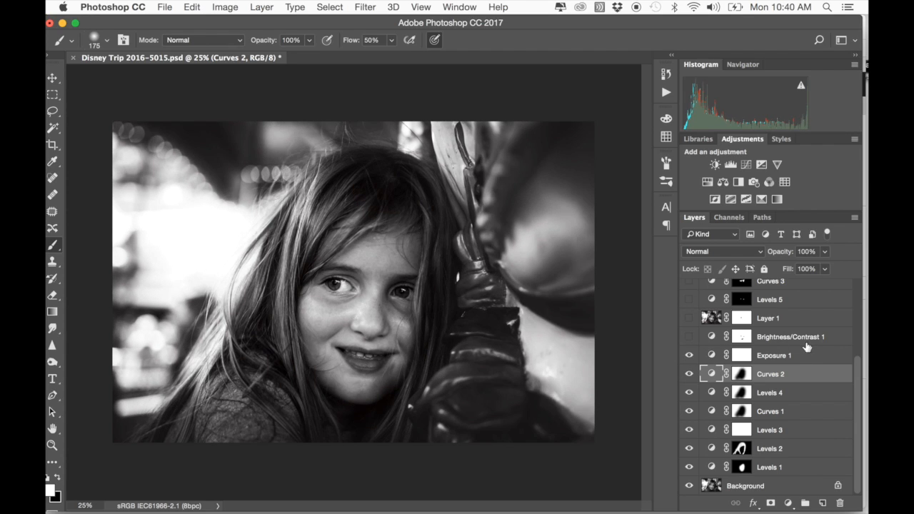
Open the Exposure 1 settings, try Gamma Correction at 1.00 and return it to 0.87
double_click(713, 355)
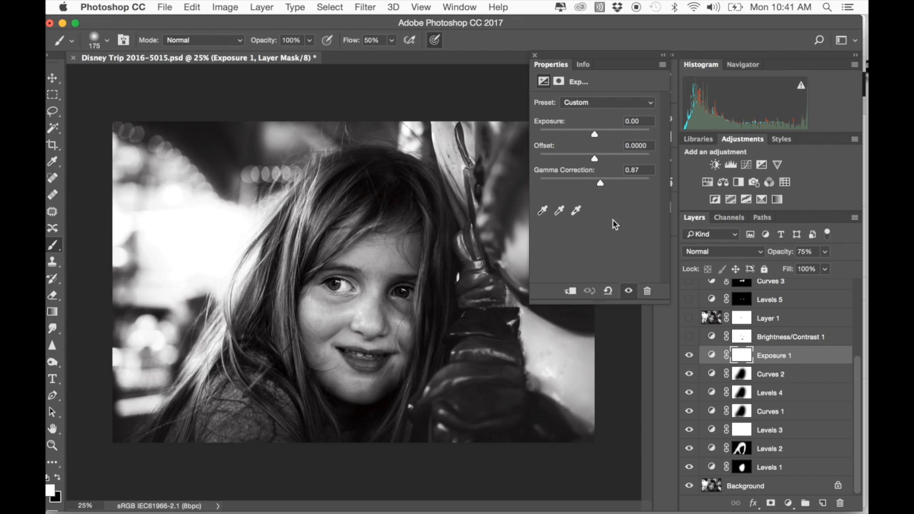
left_click(600, 182)
left_click_drag(600, 186, 597, 187)
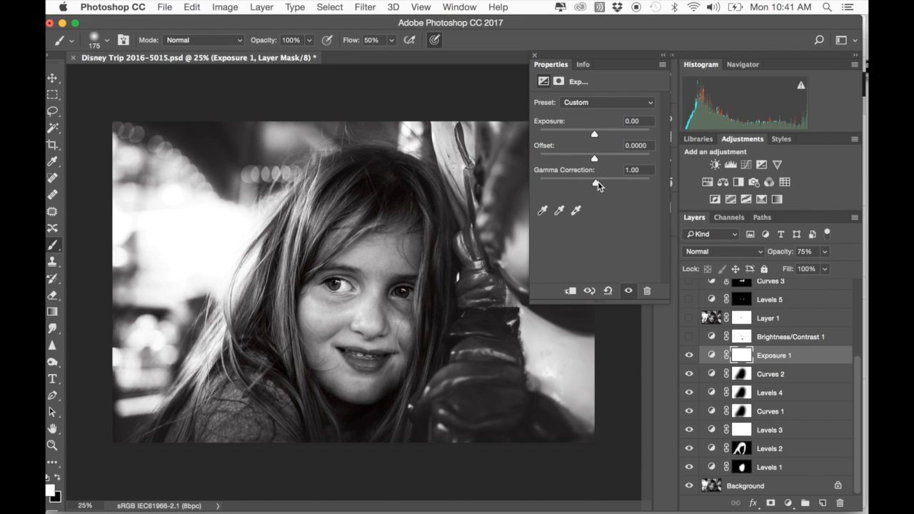
left_click_drag(596, 185, 602, 189)
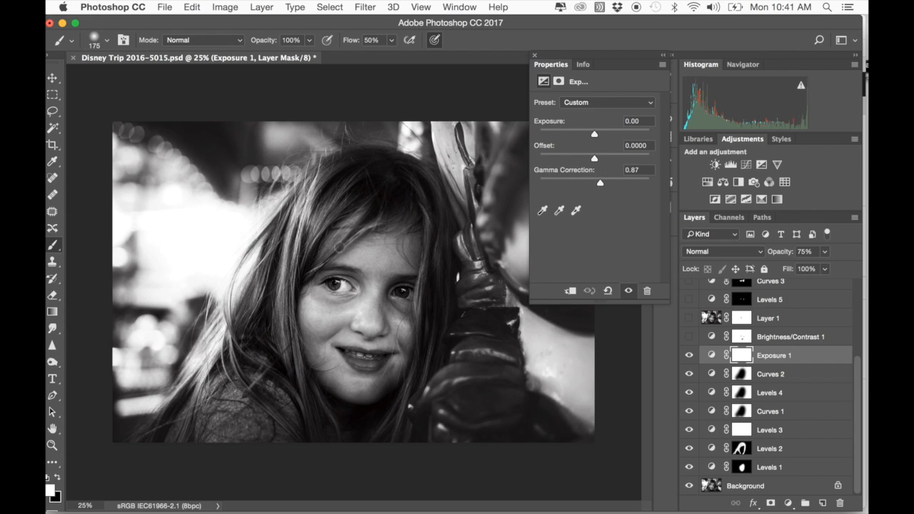
Compare the photo with Exposure 1 hidden and shown, closing its adjustment settings and leaving the layer on
left_click(690, 355)
left_click(690, 358)
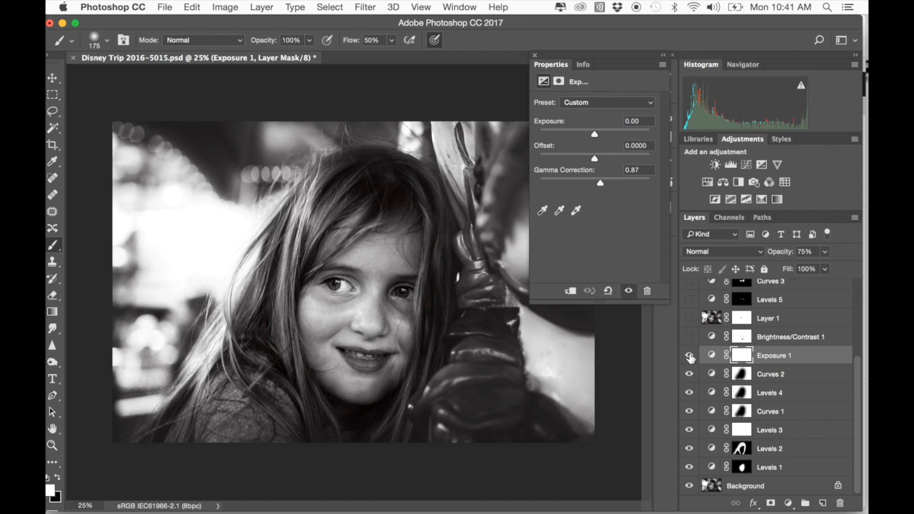
left_click(690, 358)
left_click(691, 357)
left_click(535, 56)
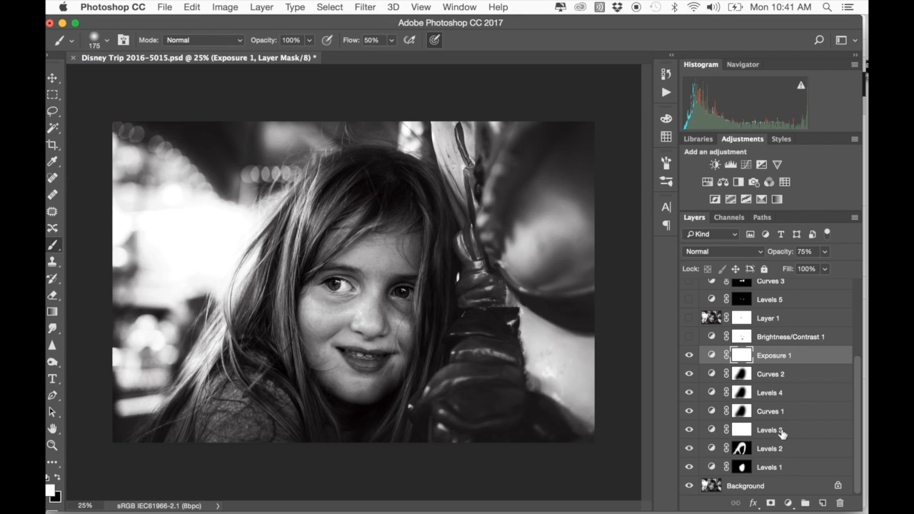
left_click(689, 356)
left_click(689, 356)
Turn on the Brightness/Contrast 1 layer and review its brightness and contrast settings
left_click(689, 336)
double_click(710, 337)
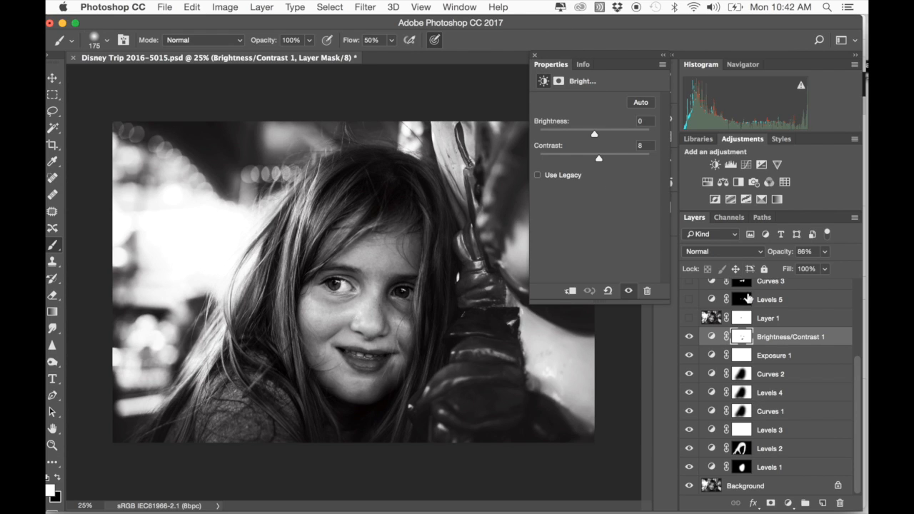
left_click(535, 55)
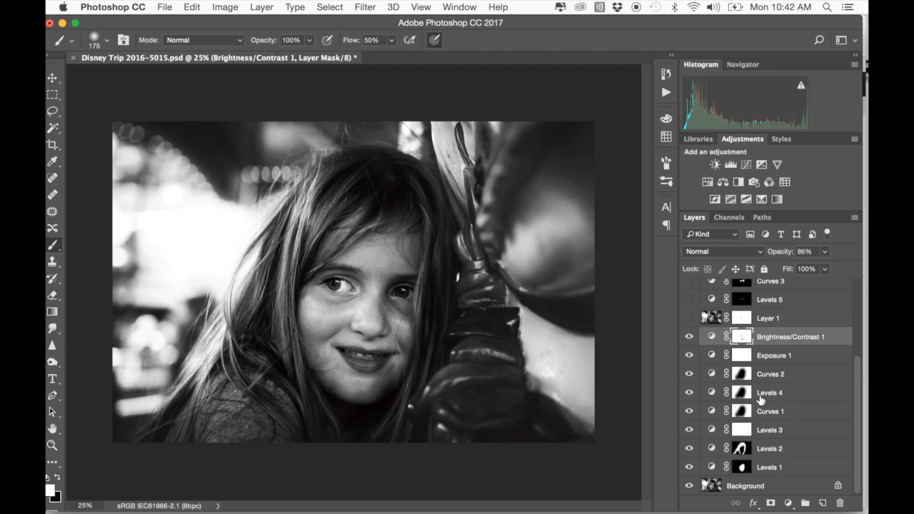
With the mask overlay shown, brush black at the mouth's corner on the Brightness/Contrast 1 mask and compare the layer off and on
key("x")
key("backslash")
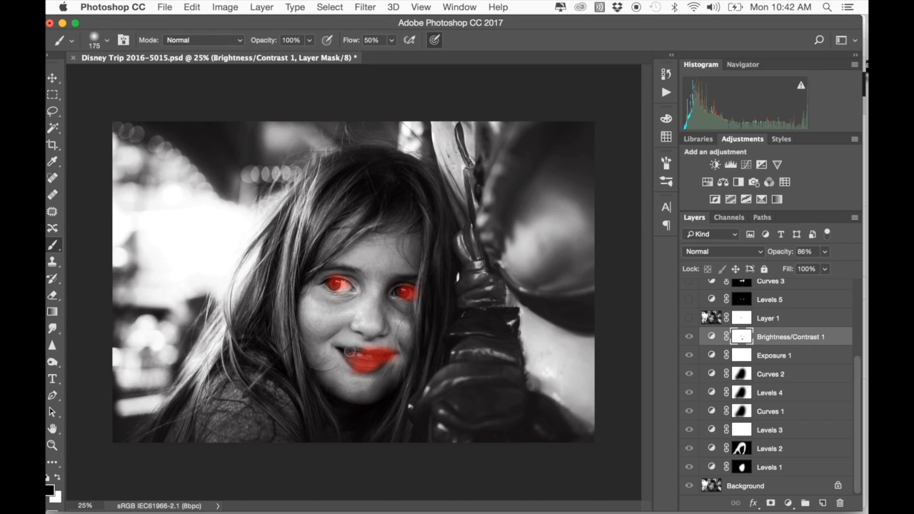
left_click_drag(350, 352, 358, 361)
key("backslash")
left_click(690, 337)
left_click(690, 337)
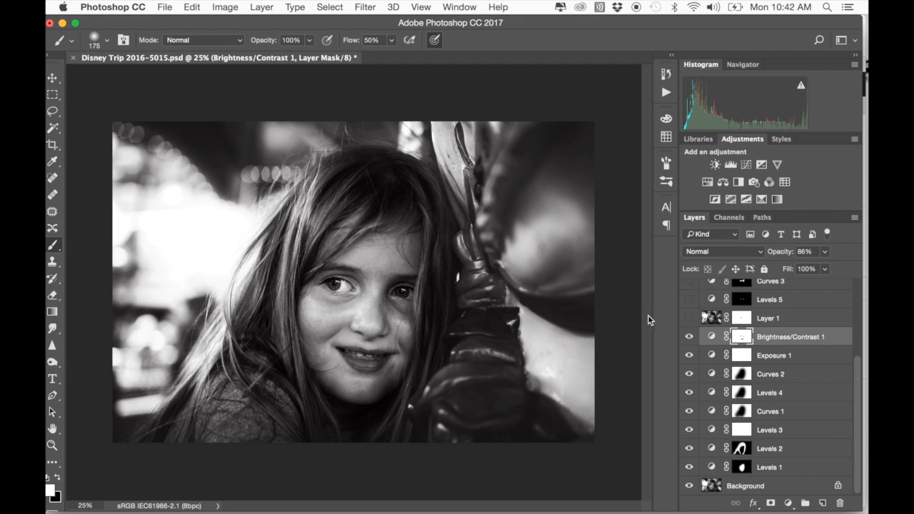
Turn on Layer 1 and select its image thumbnail in the layer stack
left_click(689, 320)
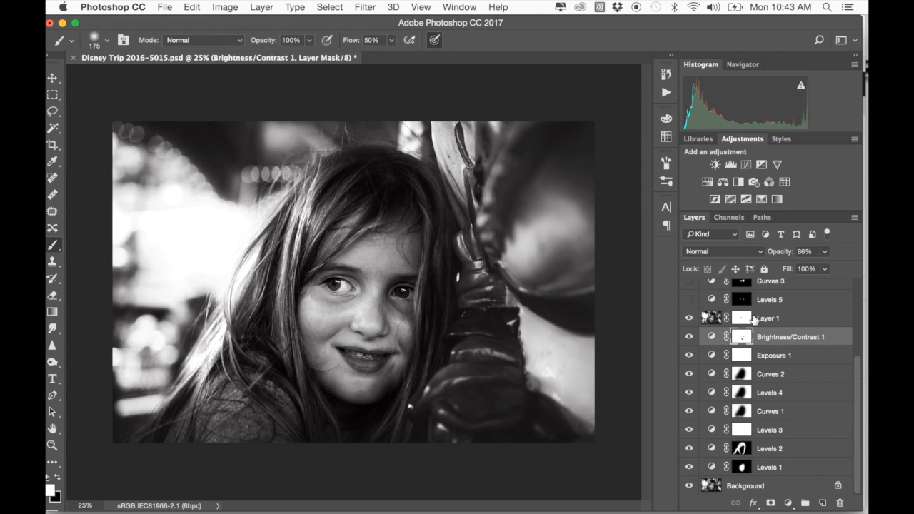
scroll(756, 318, "up", 5)
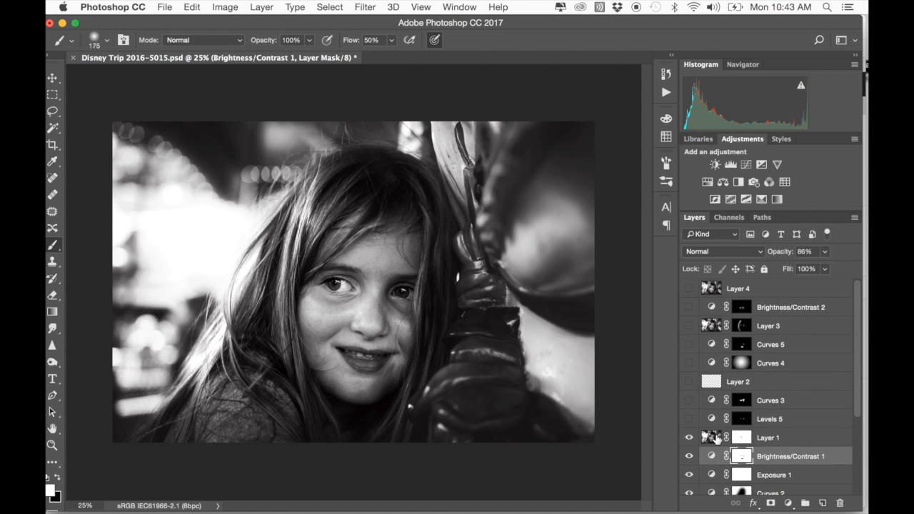
left_click(718, 439)
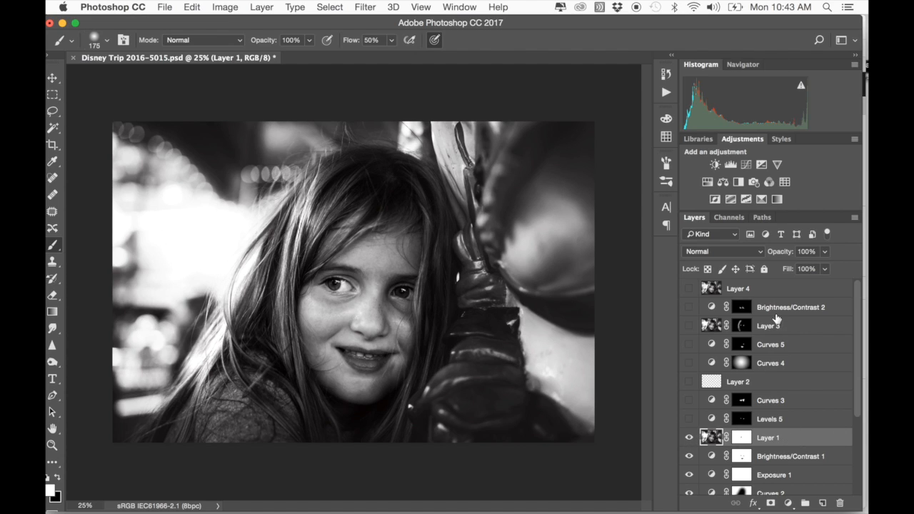
Review the stack of layers from Background up to Layer 1, ending with Layer 1 selected
scroll(777, 319, "down", 5)
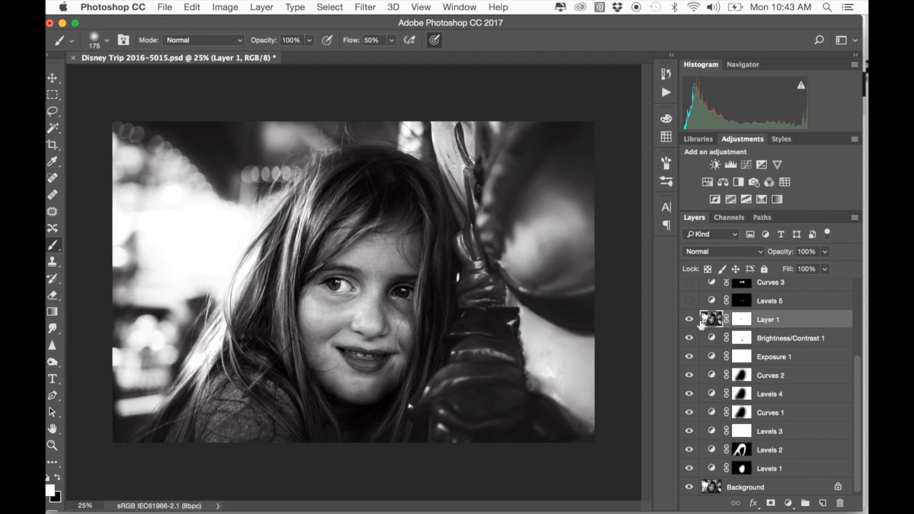
left_click(709, 322)
scroll(760, 323, "up", 5)
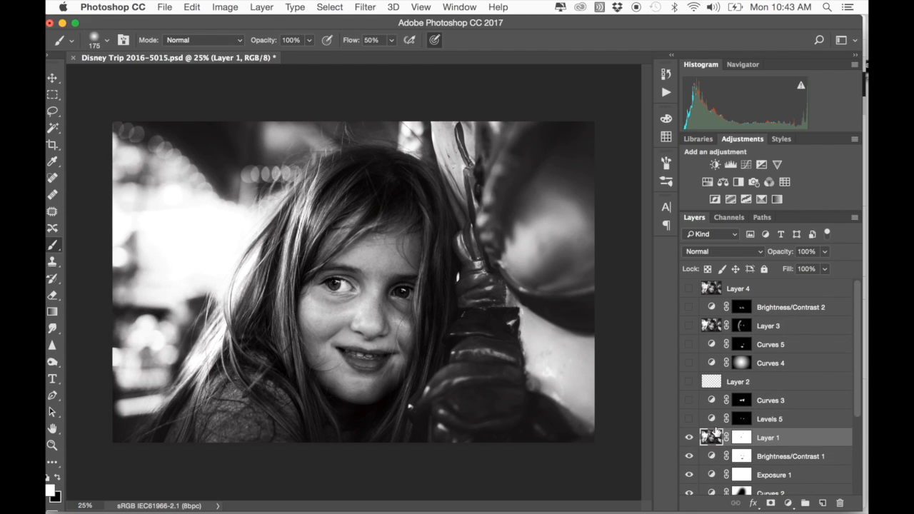
scroll(714, 436, "down", 3)
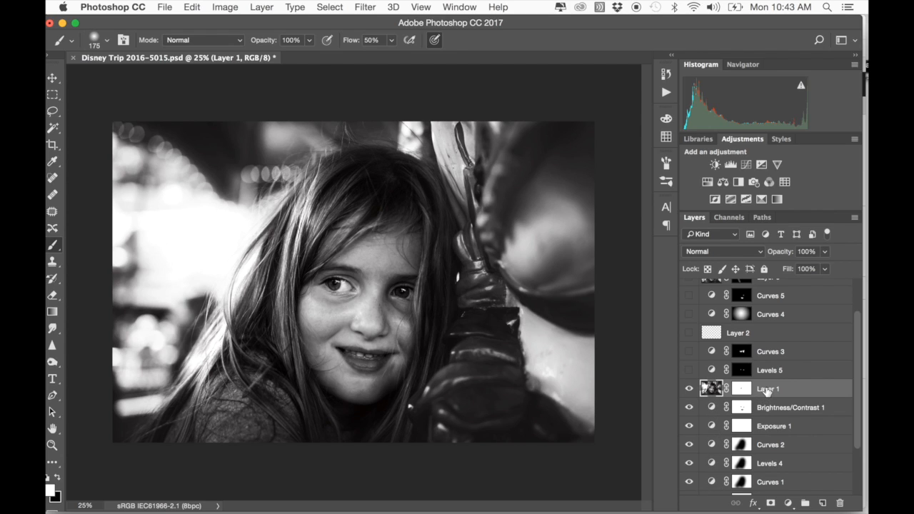
scroll(768, 390, "down", 5)
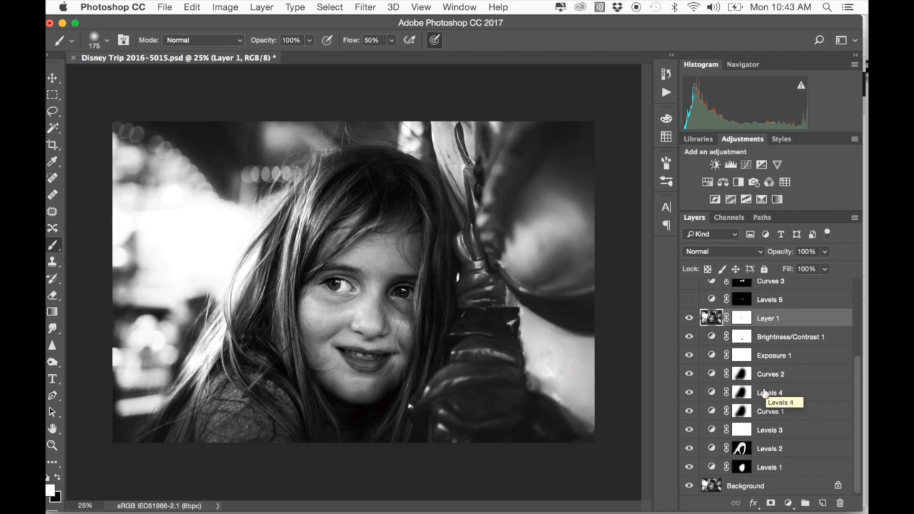
left_click(743, 486)
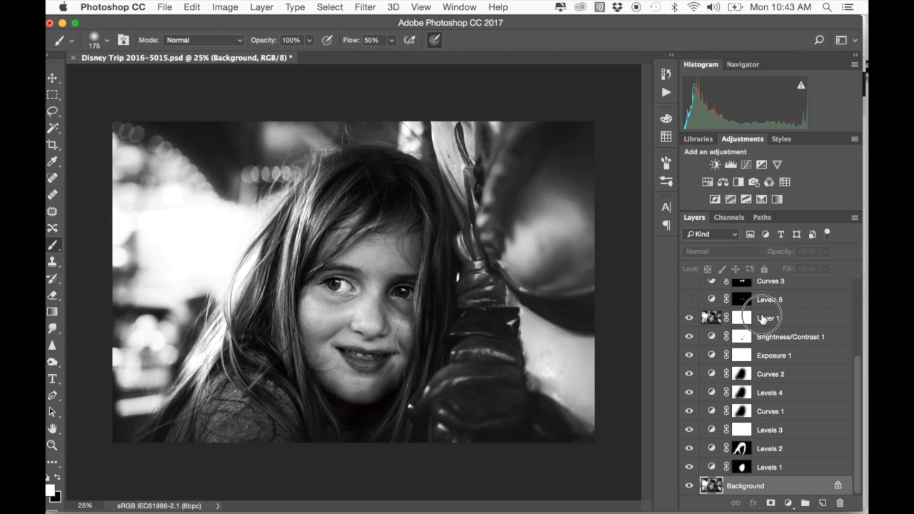
left_click(760, 319)
scroll(789, 383, "up", 2)
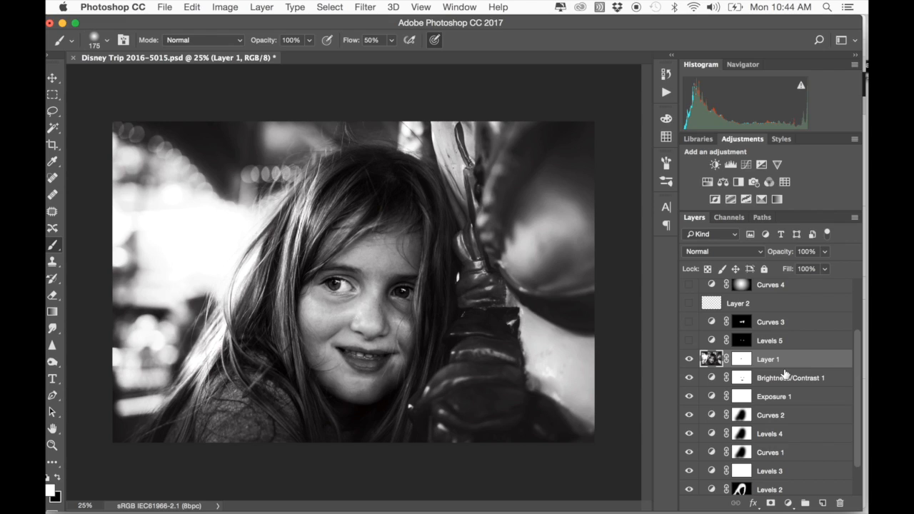
Switch Layer 1 off and on to compare its effect, and open and close its blending options without changes
left_click(690, 359)
left_click(690, 359)
left_click(690, 359)
left_click(690, 359)
double_click(714, 360)
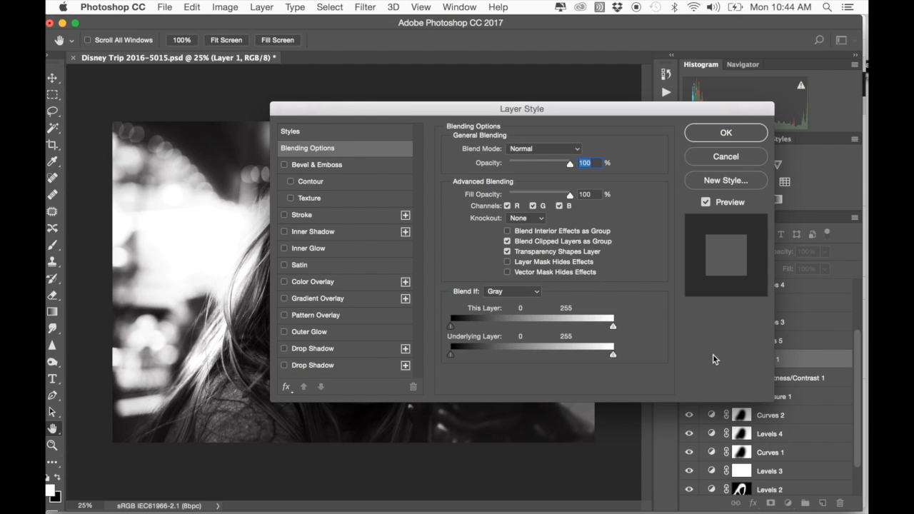
left_click(725, 132)
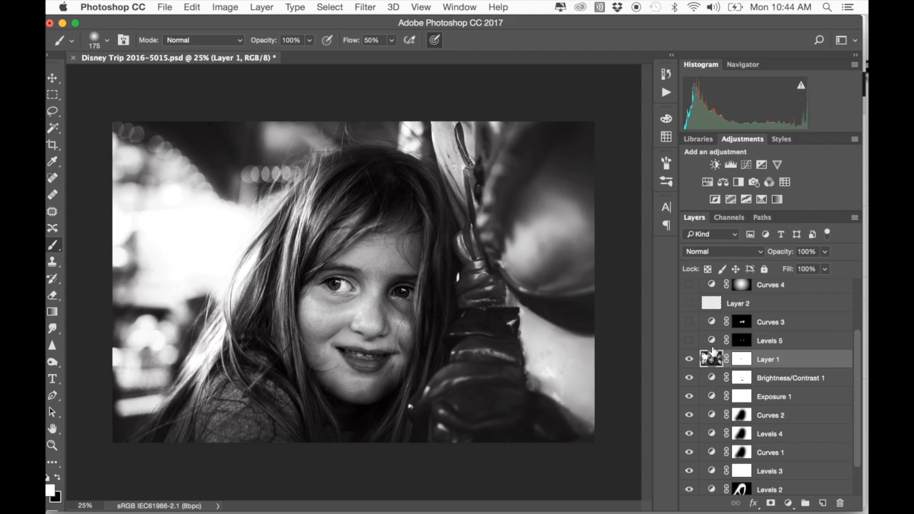
Show the Layer 1 mask as a red overlay on the photo and reselect the layer's image
left_click(742, 361)
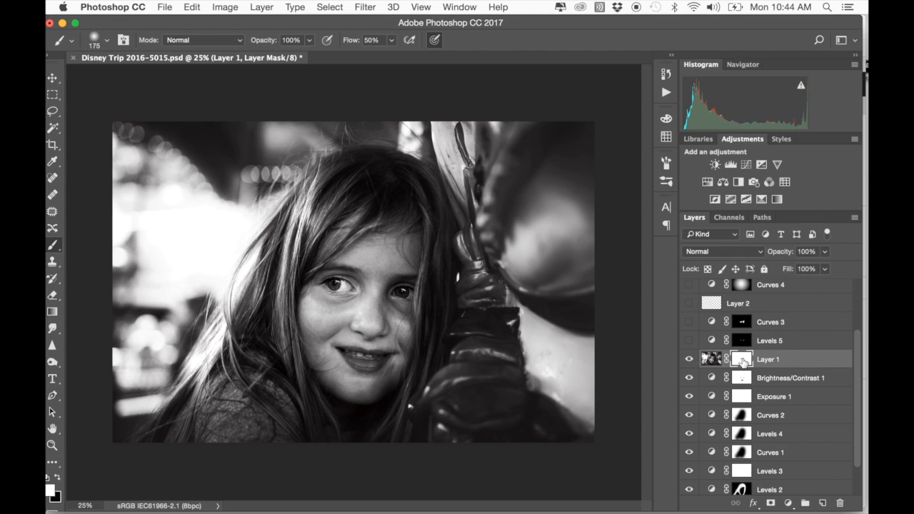
key("backslash")
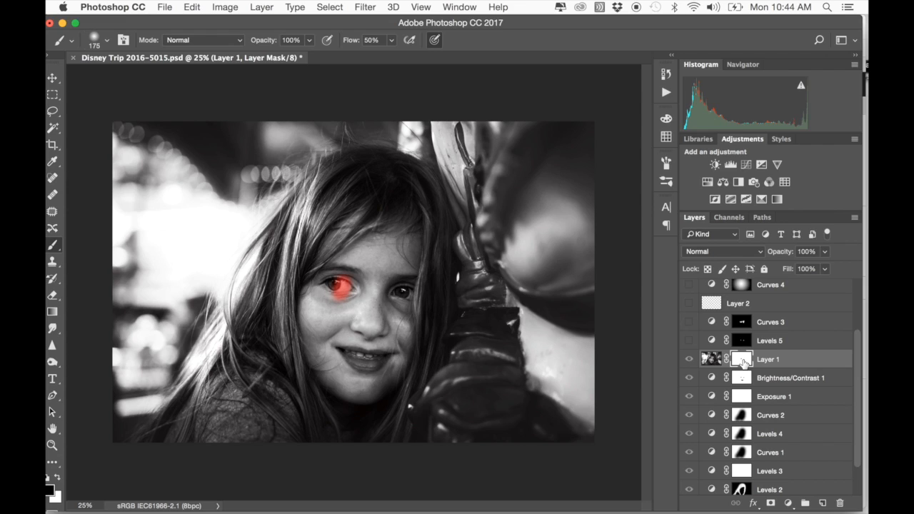
left_click(715, 361)
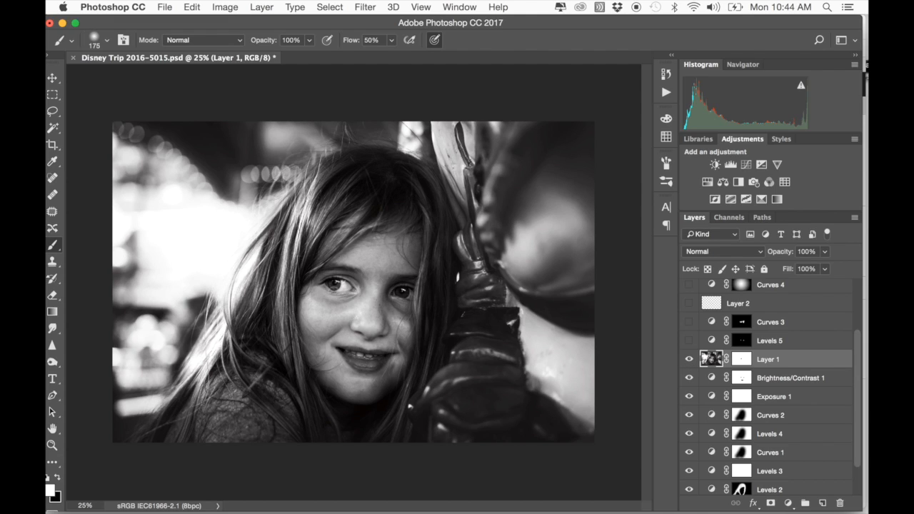
Switch Layer 1 off and on repeatedly to compare its retouching of the face, leaving it visible
left_click(689, 359)
left_click(689, 359)
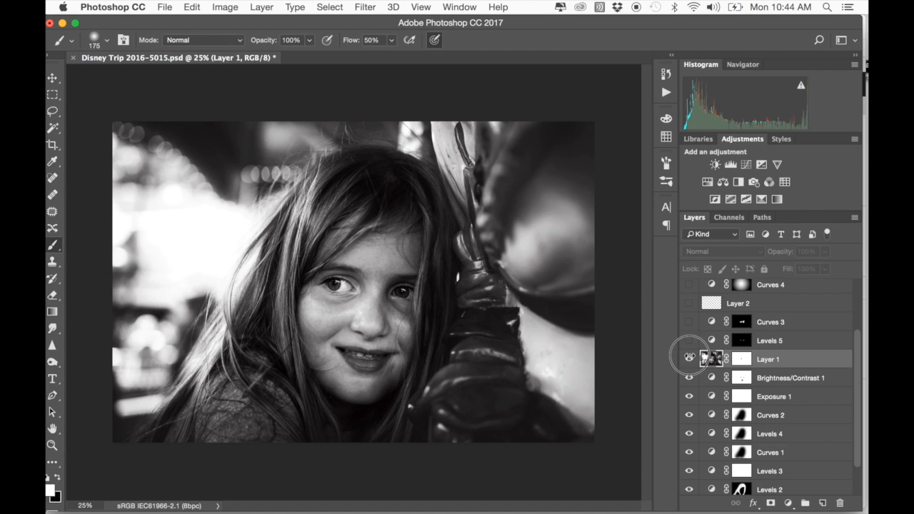
left_click(690, 359)
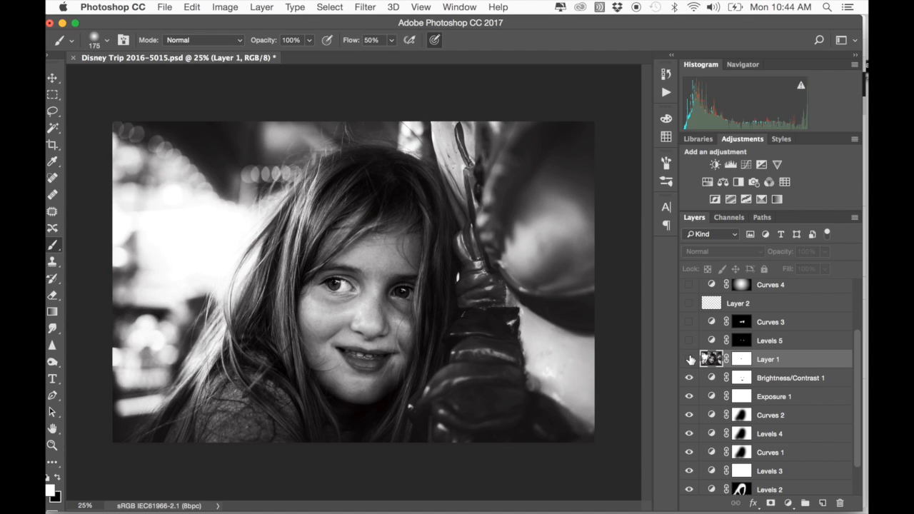
left_click(690, 360)
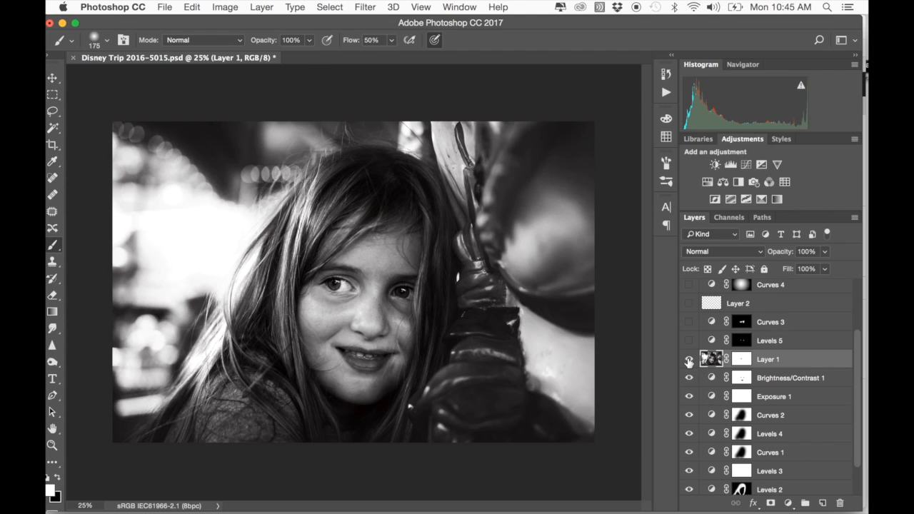
left_click(689, 360)
left_click(689, 360)
left_click(689, 361)
left_click(689, 361)
Turn on the Levels 5 layer, comparing it off and on, and open its Levels settings
left_click(775, 341)
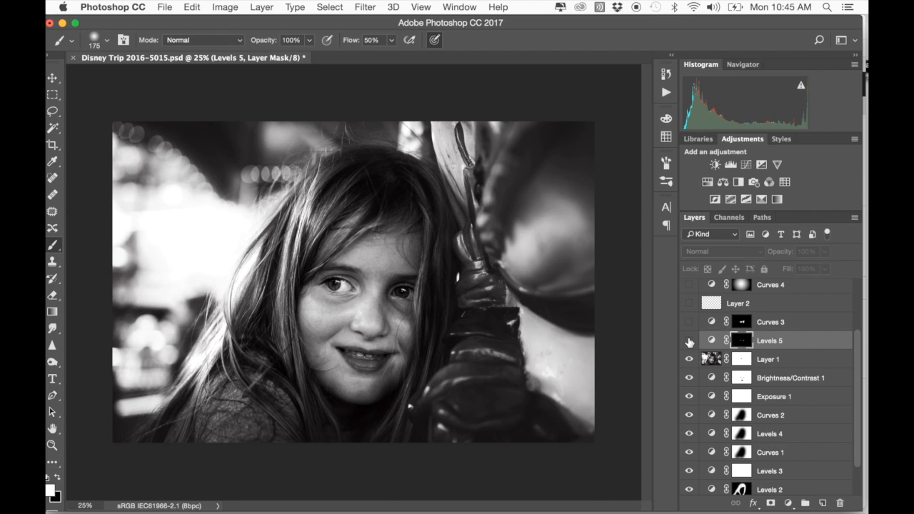
left_click(690, 343)
left_click(690, 343)
double_click(713, 341)
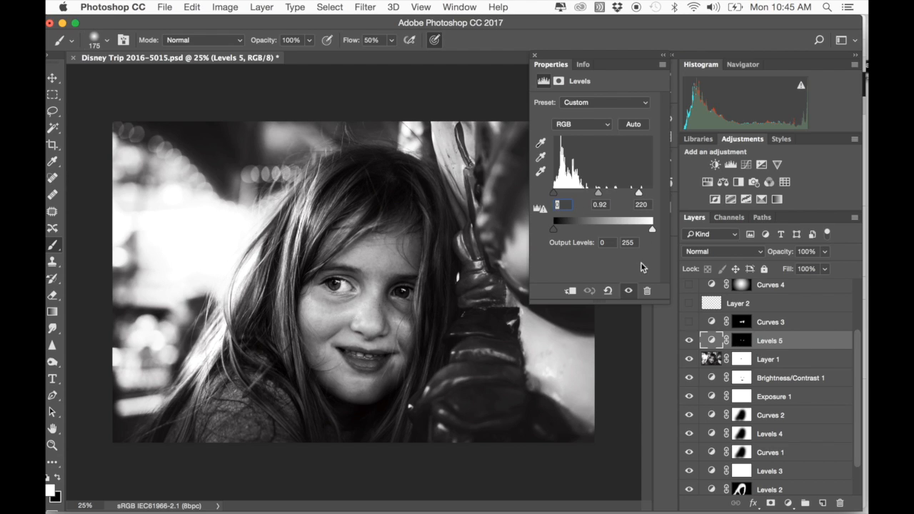
Show the Levels 5 mask as a red overlay on the photo, then hide the overlay and close the mask properties
left_click(744, 341)
key("backslash")
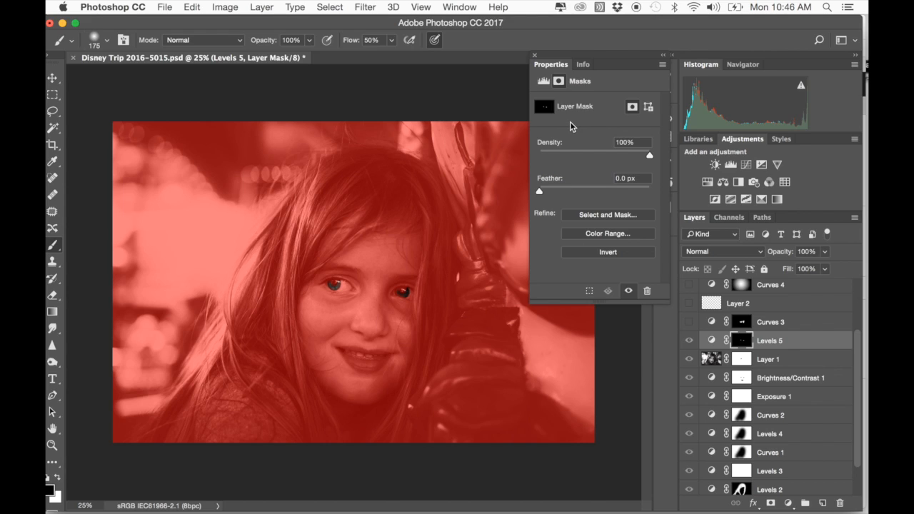
left_click(535, 55)
key("backslash")
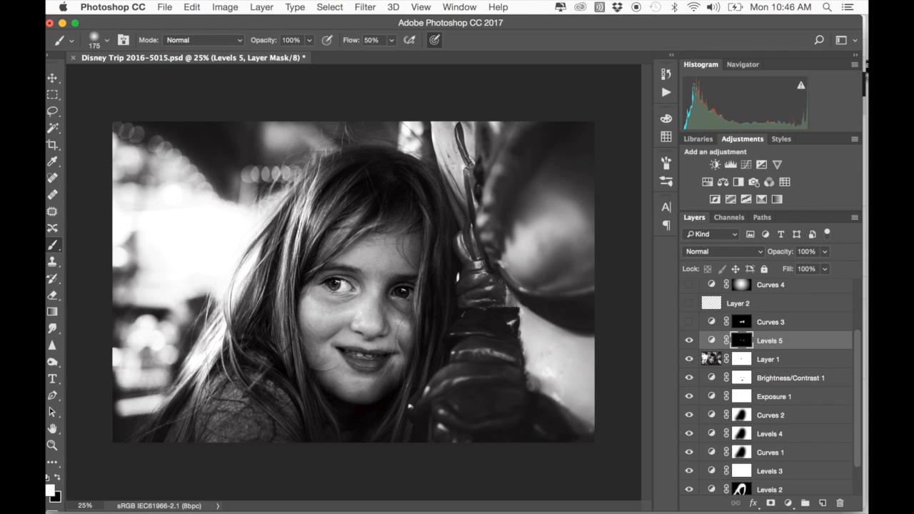
Zoom in on the eyes, switch Levels 5 off and on to compare its brightening, and return to the full photo
key("z")
left_click(338, 285)
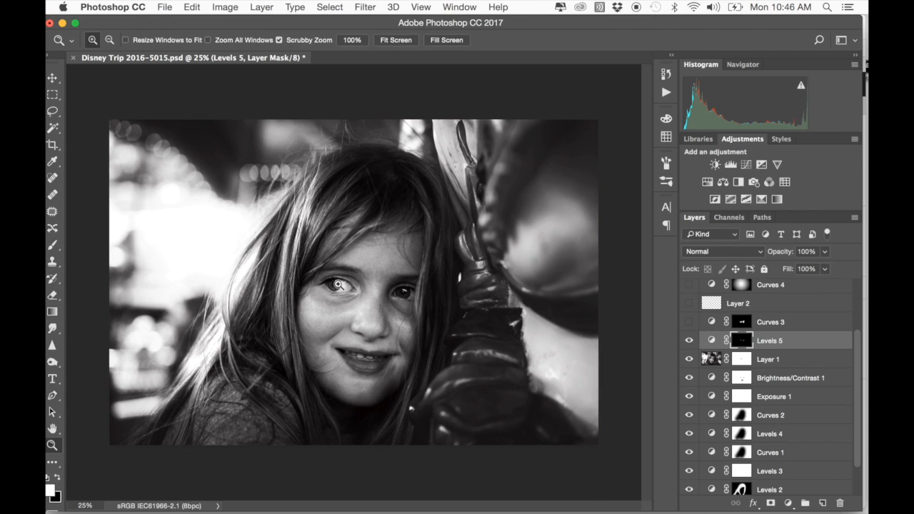
left_click(338, 285)
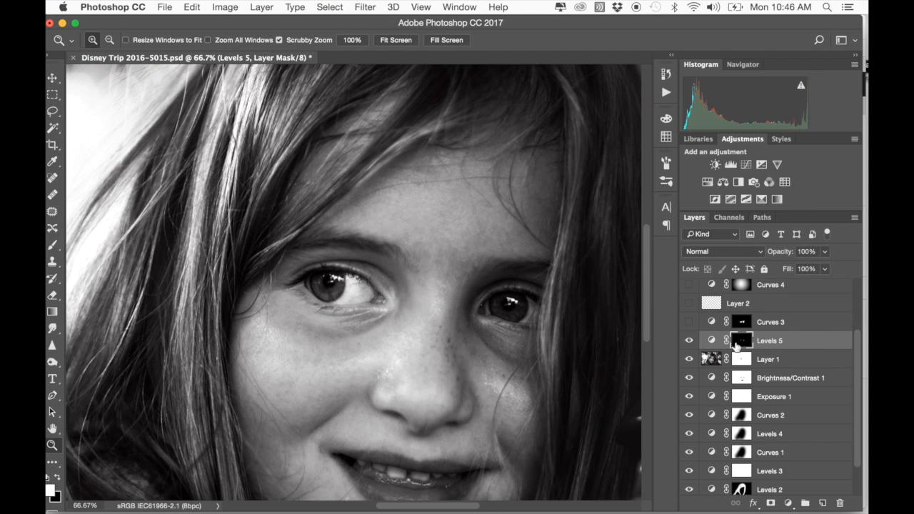
left_click(690, 342)
left_click(690, 342)
left_click(690, 342)
left_click(690, 342)
key("super+0")
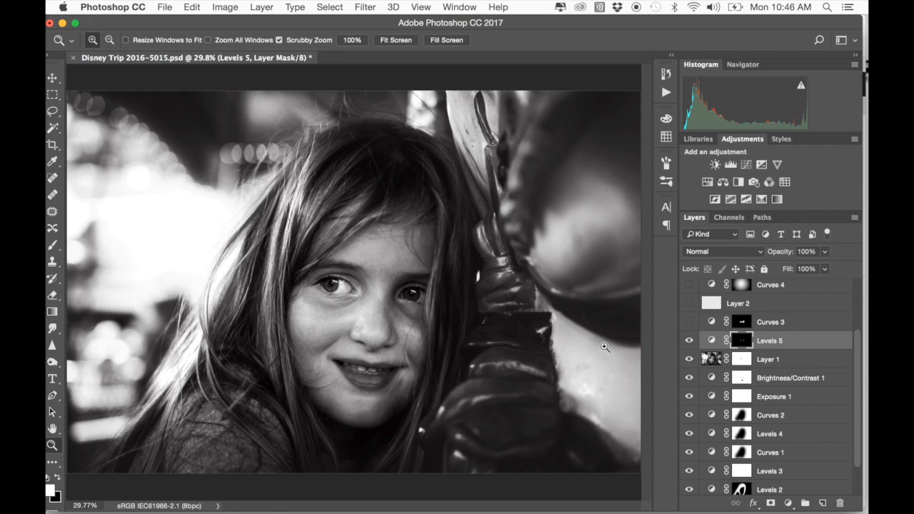
Turn on the Curves 3 layer, switching it off and on to compare its effect, and leave it visible
scroll(770, 377, "up", 4)
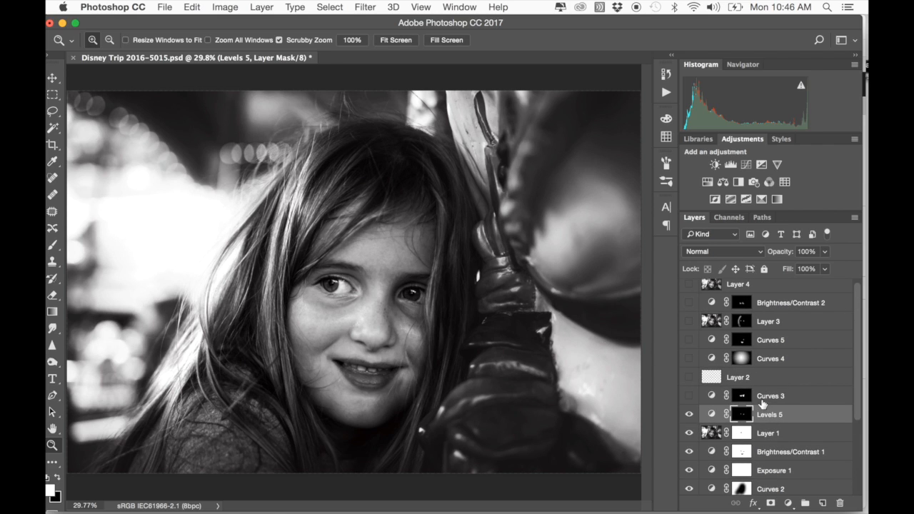
left_click(689, 397)
left_click(689, 397)
left_click(688, 397)
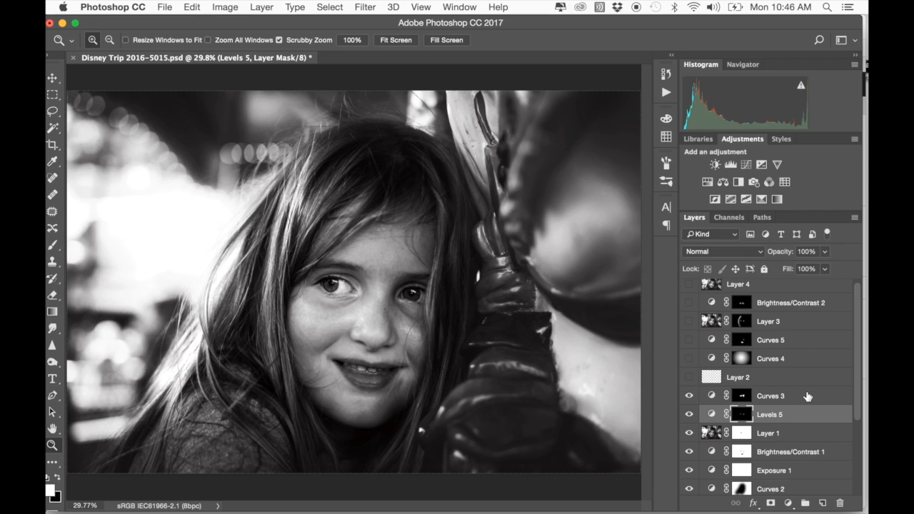
left_click(689, 396)
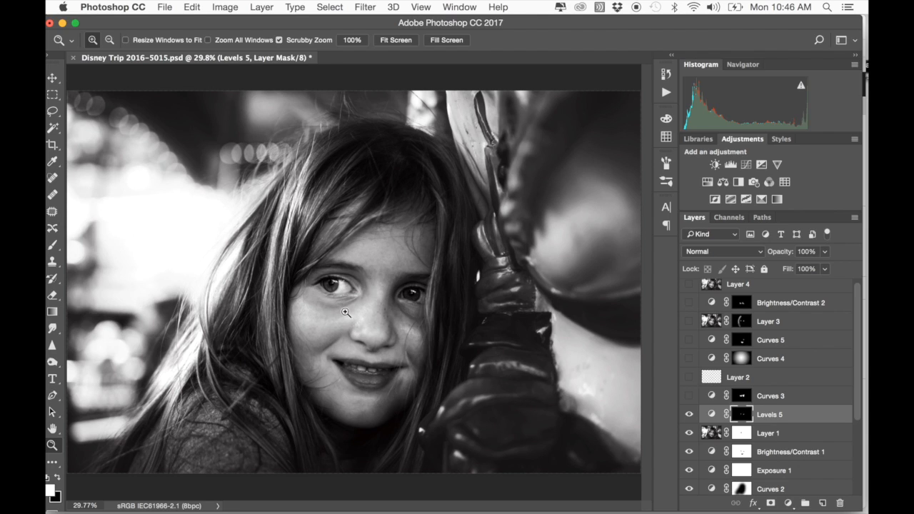
left_click(690, 401)
left_click(689, 400)
left_click(690, 397)
Show the Curves 3 mask as a red overlay, and open and close the layer's curve settings
left_click(743, 397)
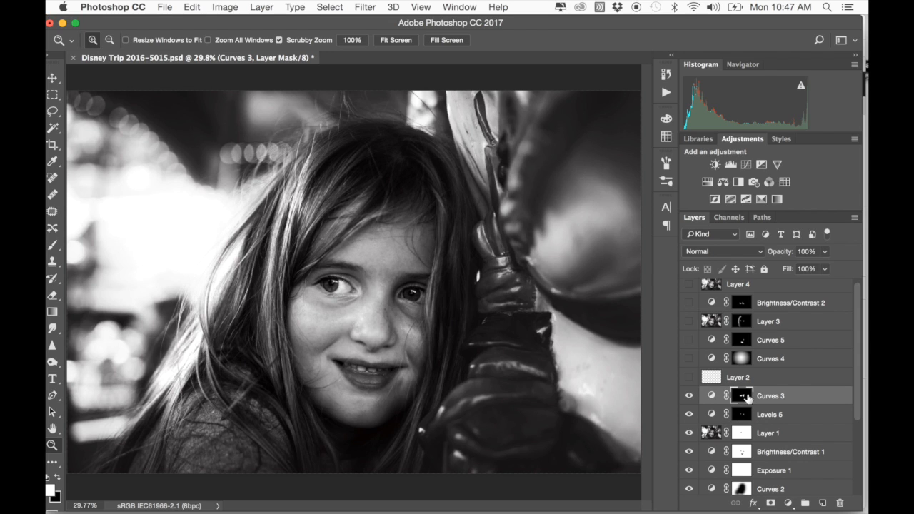
key("backslash")
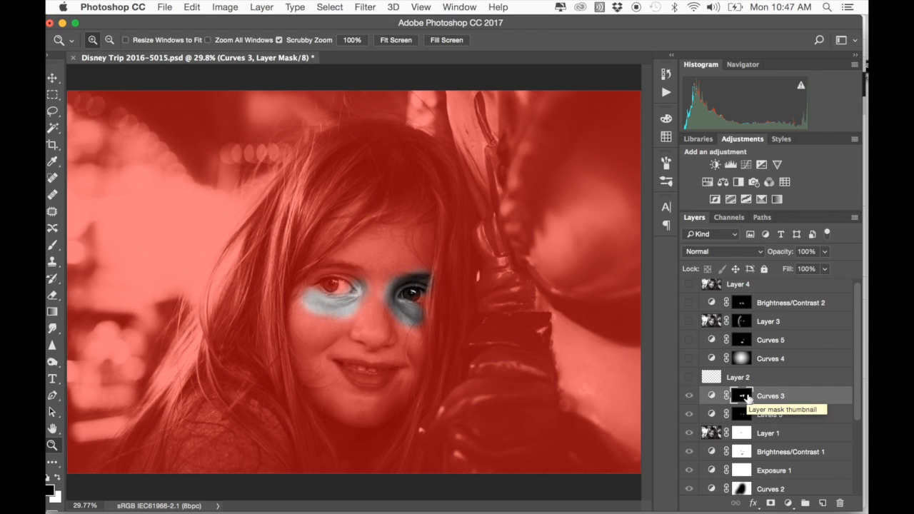
key("backslash")
double_click(713, 397)
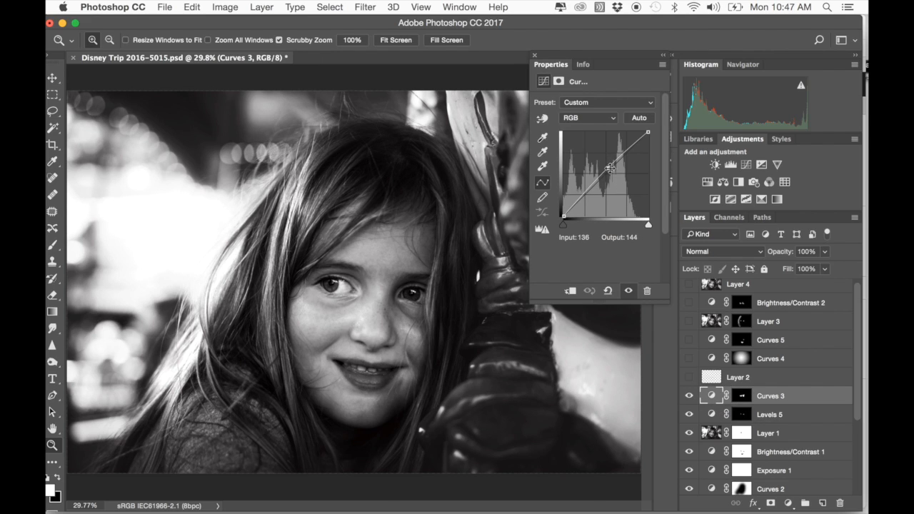
left_click(535, 55)
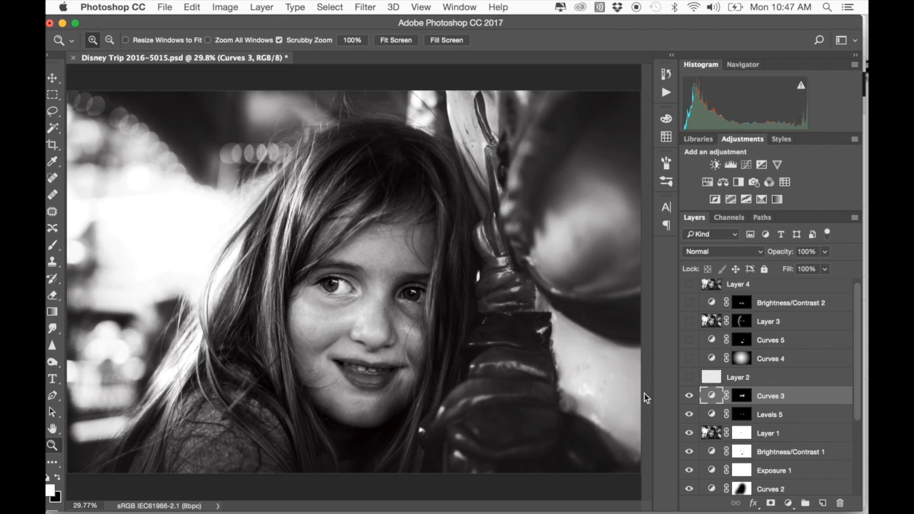
Switch Curves 3 off and on once more to compare the areas around the eyes, leaving it visible
left_click(690, 395)
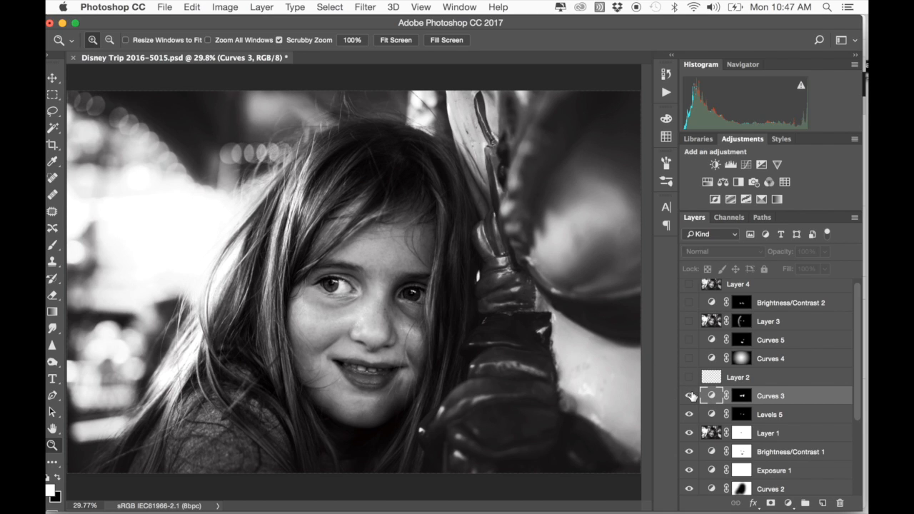
left_click(690, 396)
left_click(690, 396)
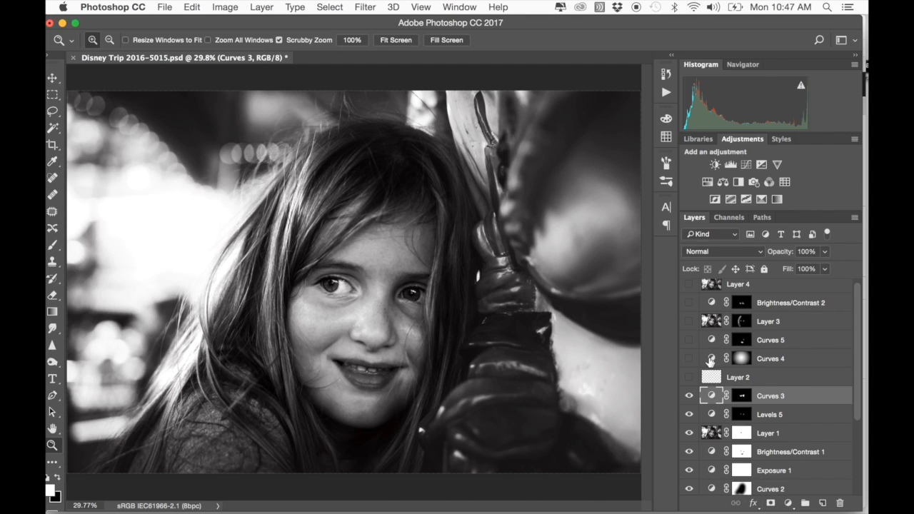
Switch Layer 2 on and off repeatedly to compare its effect on the full photo
left_click(690, 379)
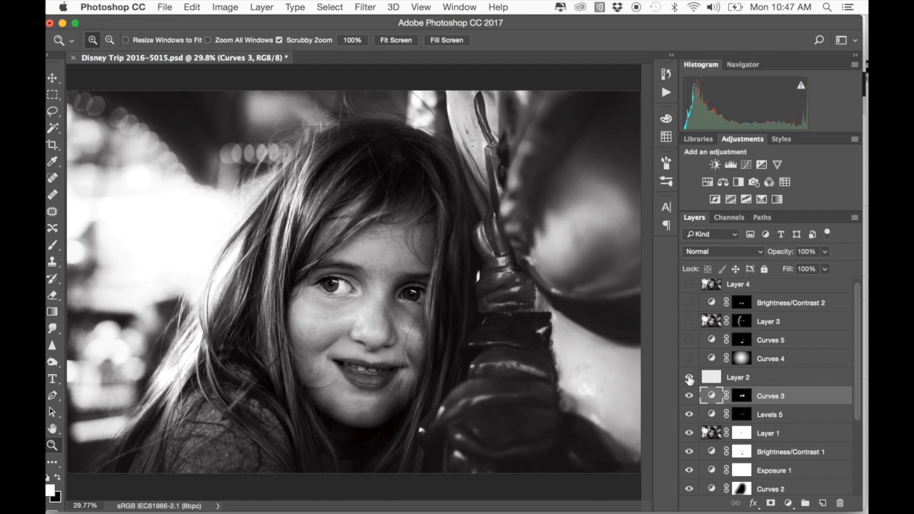
left_click(689, 380)
left_click(690, 379)
left_click(689, 380)
left_click(689, 379)
left_click(690, 378)
left_click(690, 377)
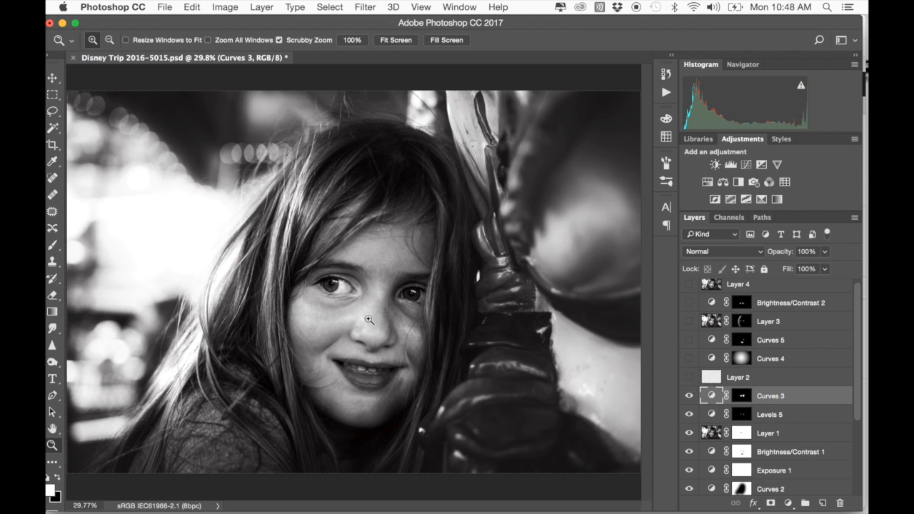
Compare Layer 2 off and on under the eyes at 100% zoom, leave it visible, and return to the full photo
left_click_drag(402, 312, 404, 313)
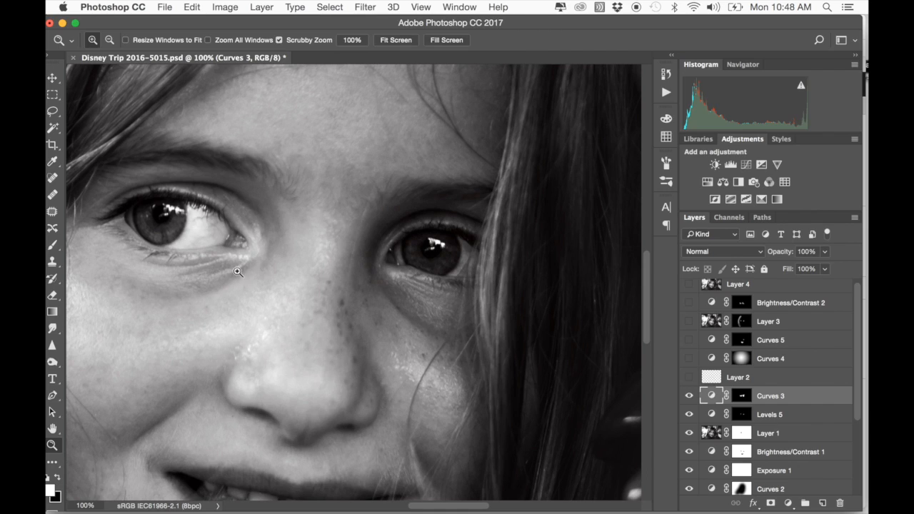
left_click(690, 379)
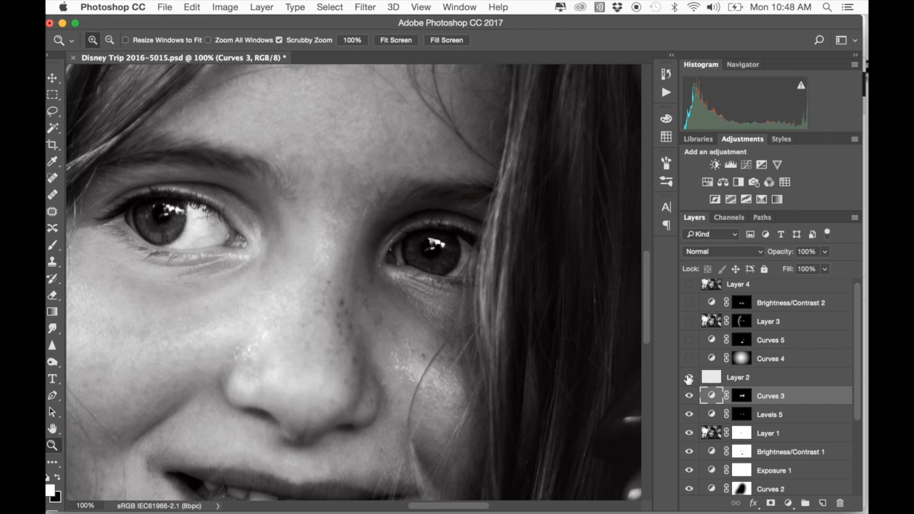
left_click(689, 379)
left_click(688, 379)
left_click(689, 379)
left_click(688, 379)
left_click(688, 379)
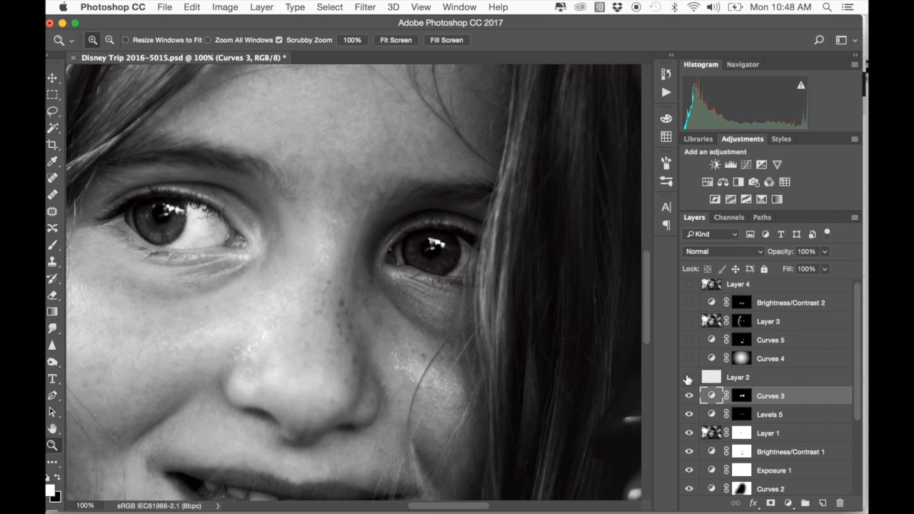
left_click(689, 379)
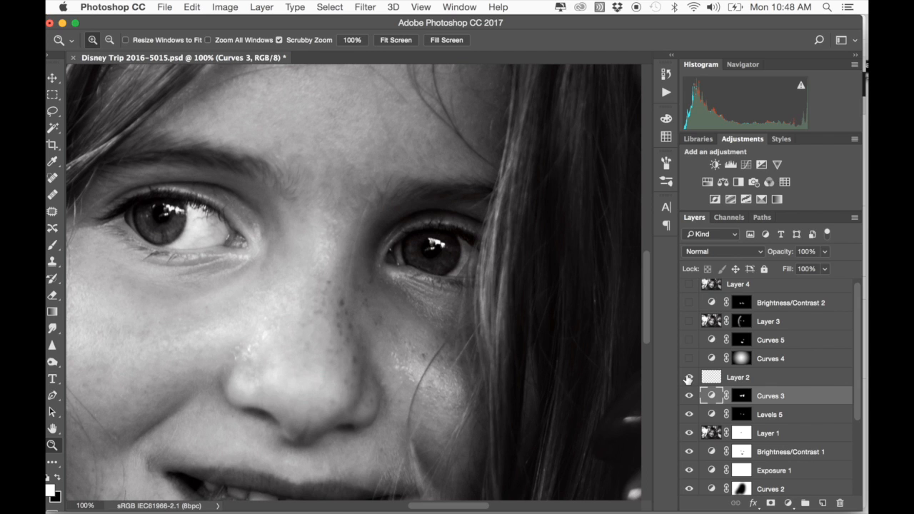
key("super+0")
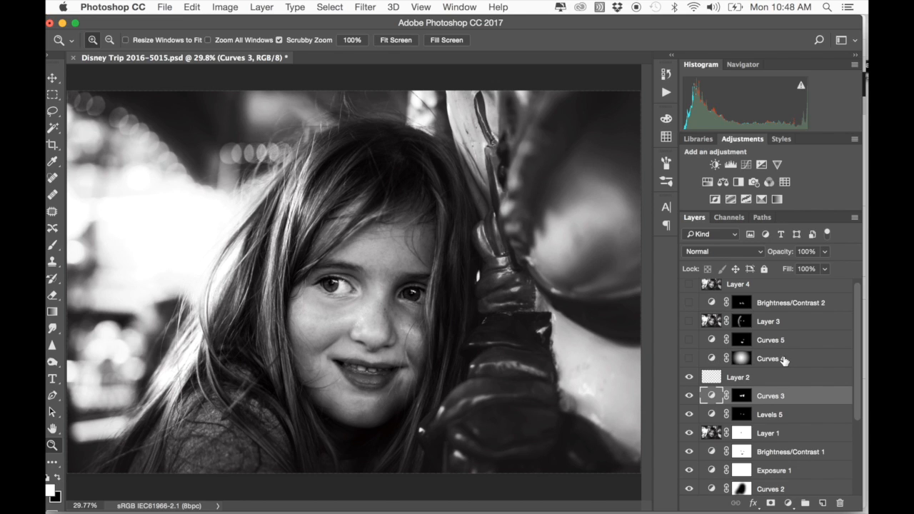
Turn on the Curves 4 layer, switching it off and on to compare its effect on the photo
left_click(690, 359)
left_click(690, 360)
left_click(690, 360)
left_click(690, 360)
left_click(690, 359)
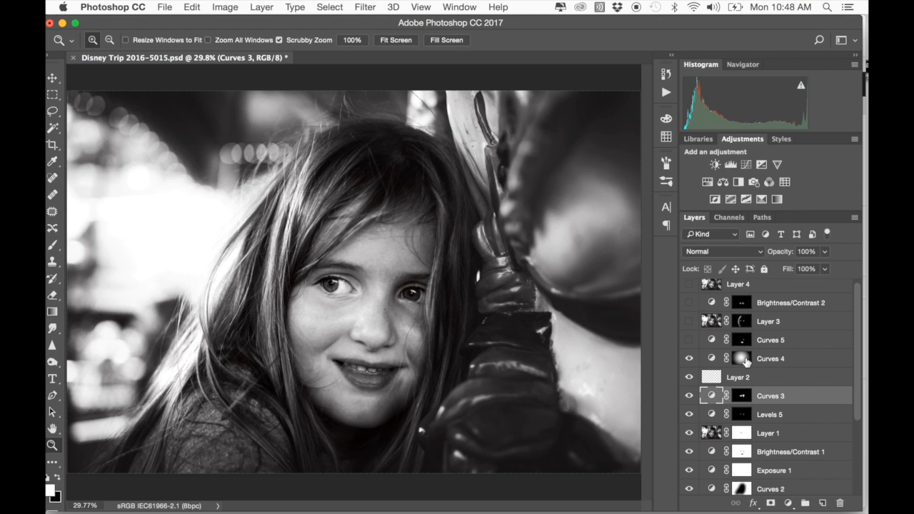
Raise the midtone point of the Curves 4 curve slightly, and compare the photo with the layer off and on
left_click(712, 359)
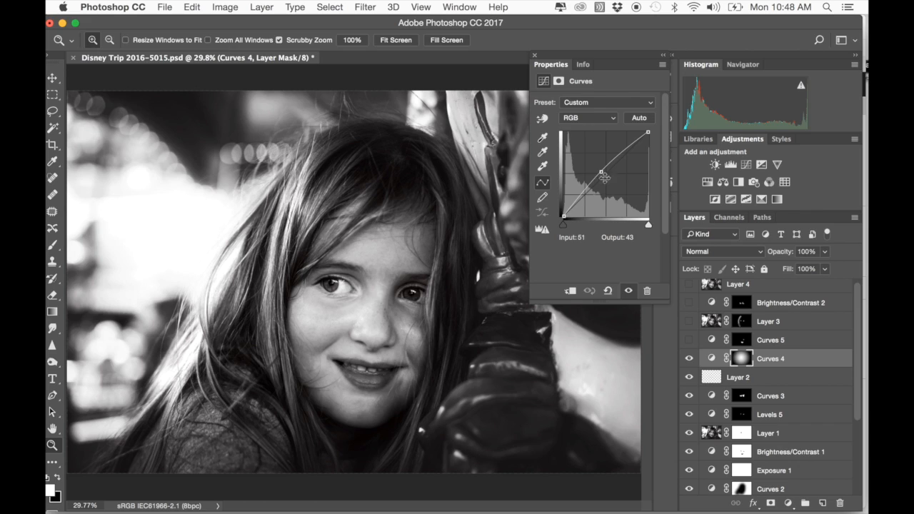
left_click_drag(602, 173, 602, 168)
left_click(534, 55)
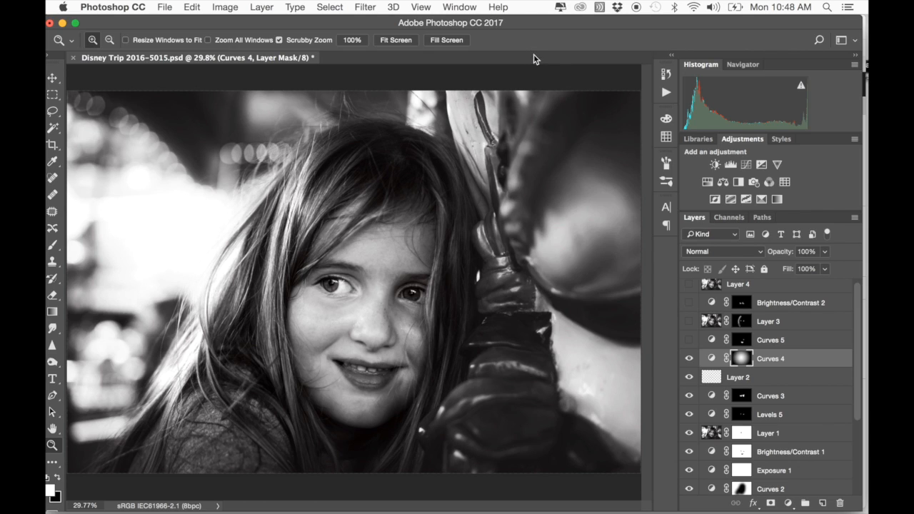
left_click(690, 357)
left_click(689, 357)
Turn on the Curves 5 layer, switching it off and on to compare its effect on the lips
left_click(687, 342)
left_click(688, 343)
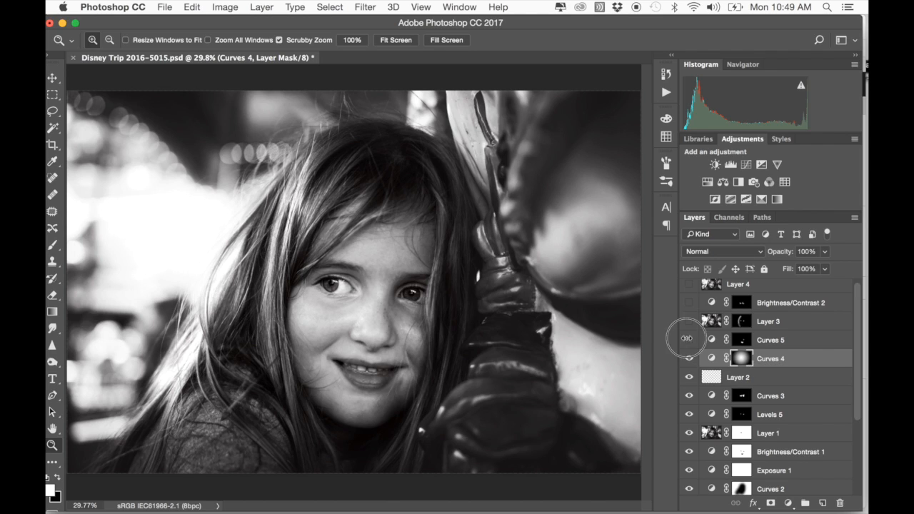
left_click(687, 342)
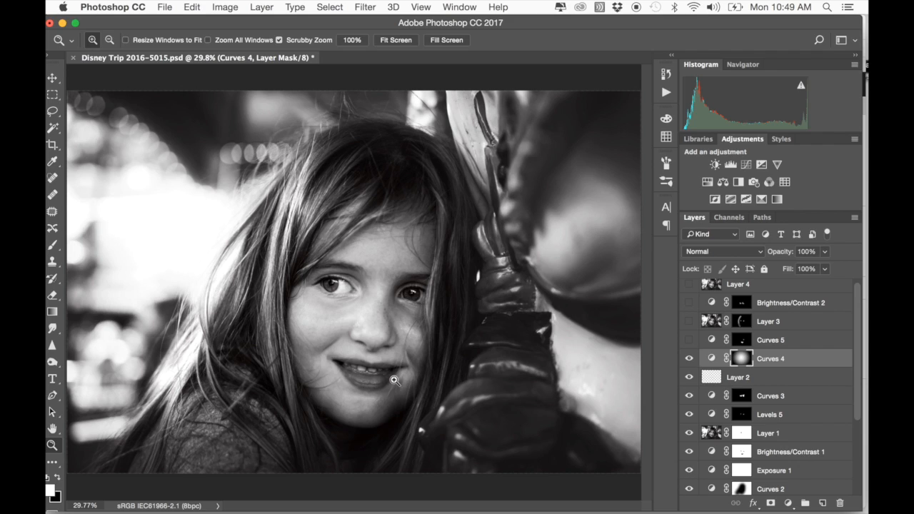
left_click(690, 341)
left_click(689, 340)
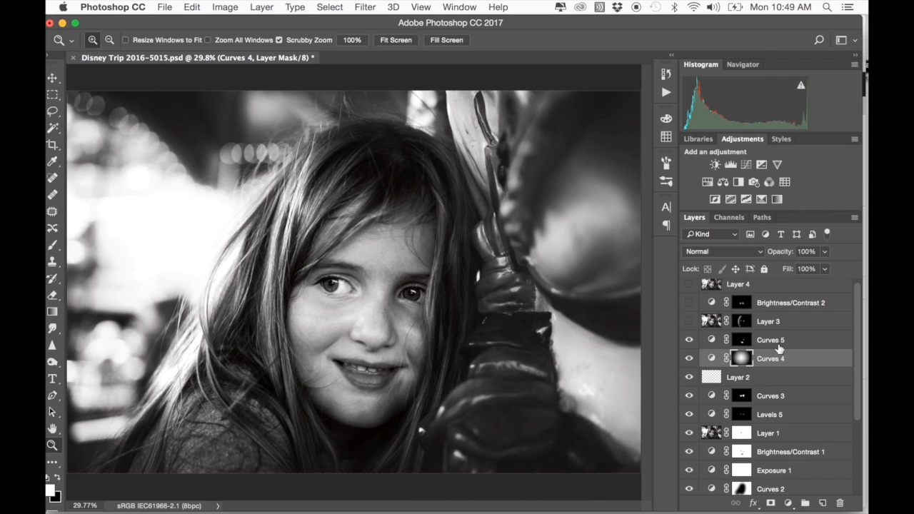
Open and close the Curves 5 curve settings, and switch the layer off and on to compare it
double_click(729, 348)
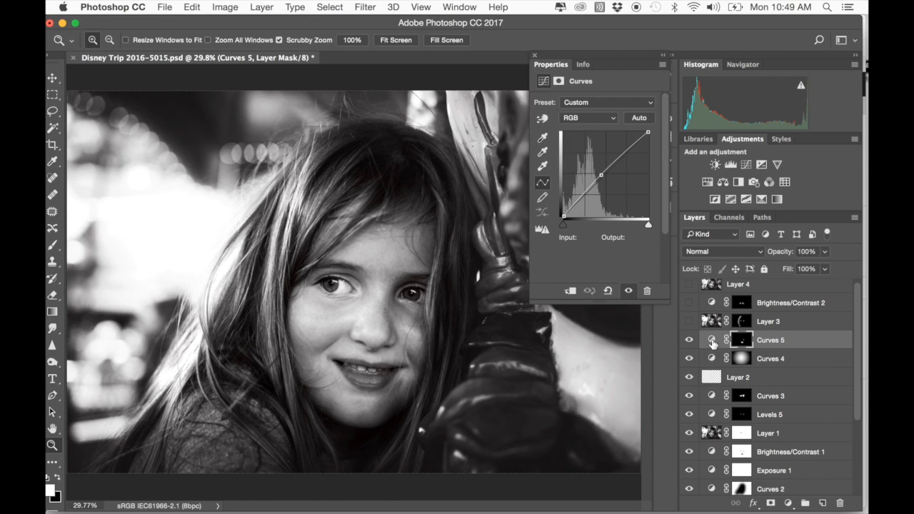
left_click(535, 55)
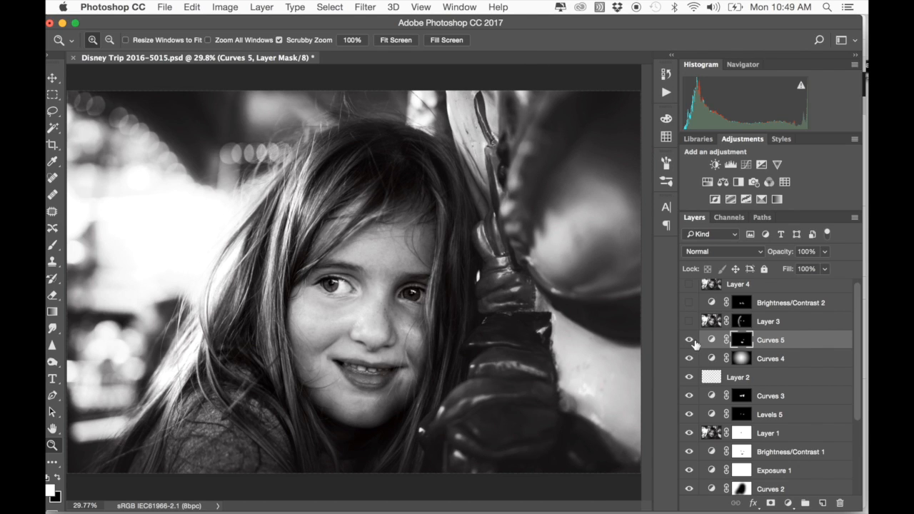
left_click(689, 341)
left_click(689, 341)
Turn on Layer 3 and show its mask as a red overlay on the photo, then hide the overlay
left_click(690, 322)
key("backslash")
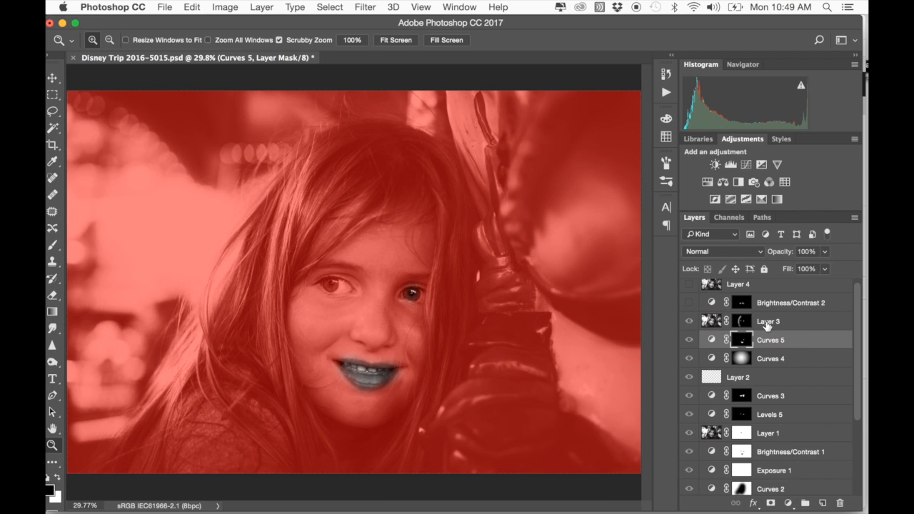
left_click(767, 325)
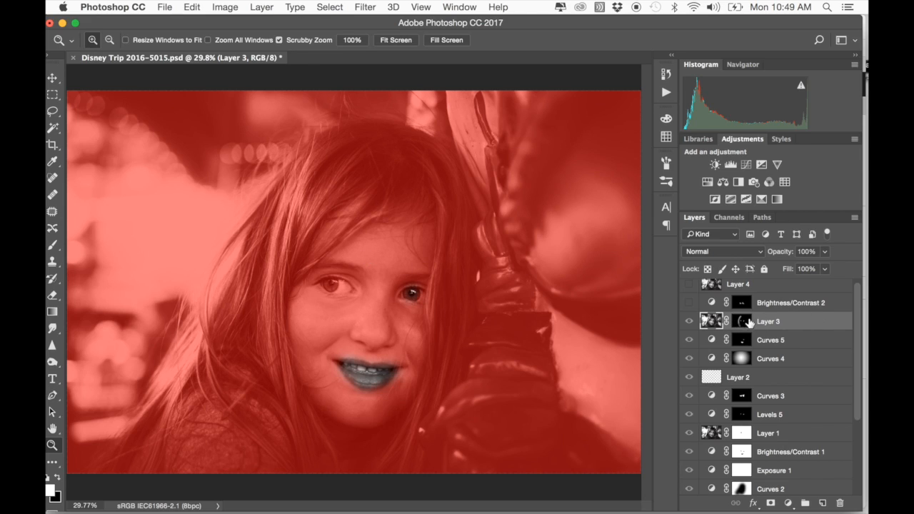
left_click(743, 322)
key("backslash")
key("backslash")
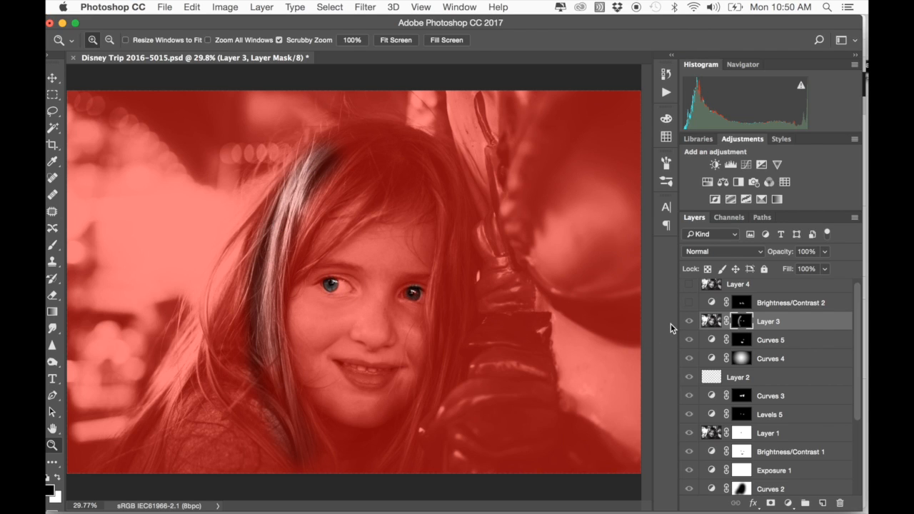
key("backslash")
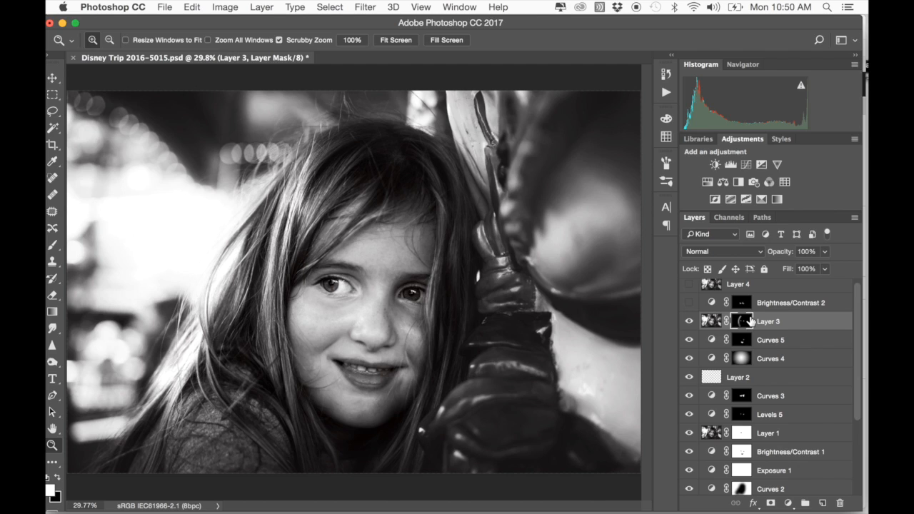
Switch Layer 3 off and on twice to compare its effect on the whole portrait
left_click(690, 322)
left_click(690, 323)
left_click(689, 321)
left_click(689, 321)
Examine the girl's eye beside the loose hair strands at 200% while switching Layer 3 off and on
left_click(335, 293)
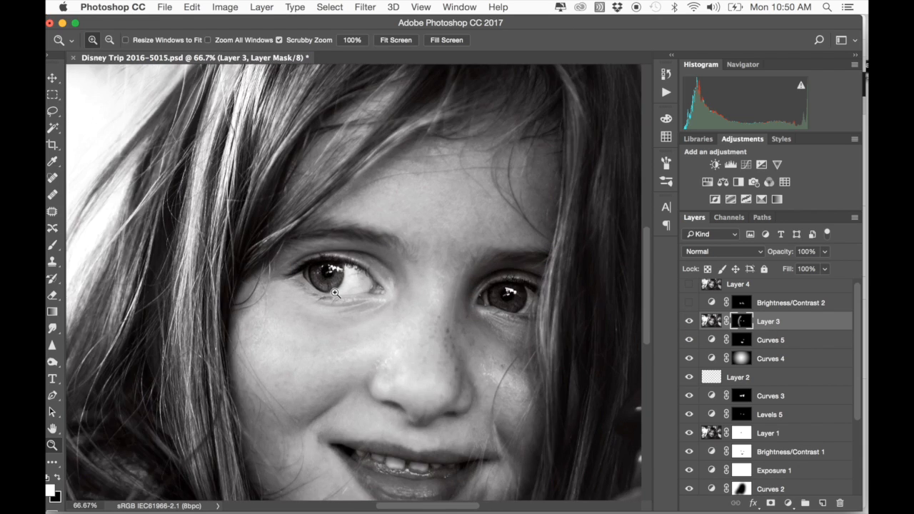
left_click(335, 292)
left_click(690, 322)
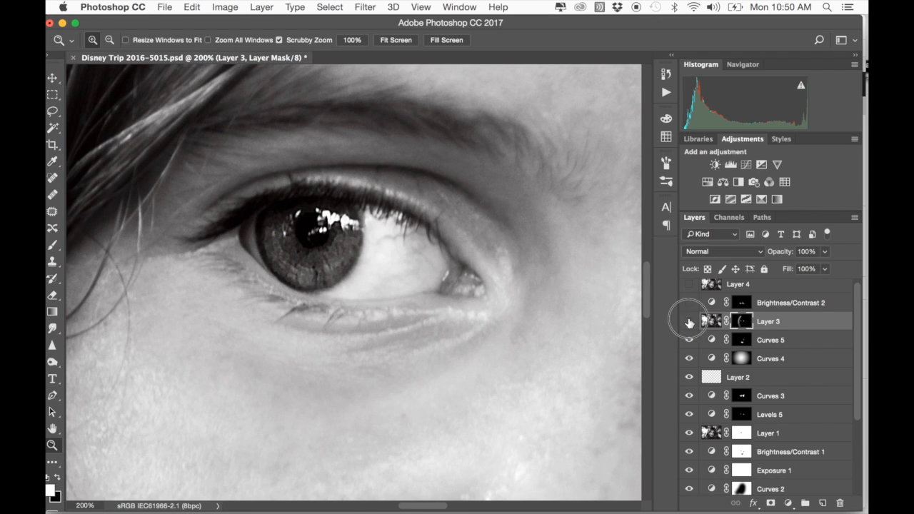
left_click(689, 321)
left_click(689, 321)
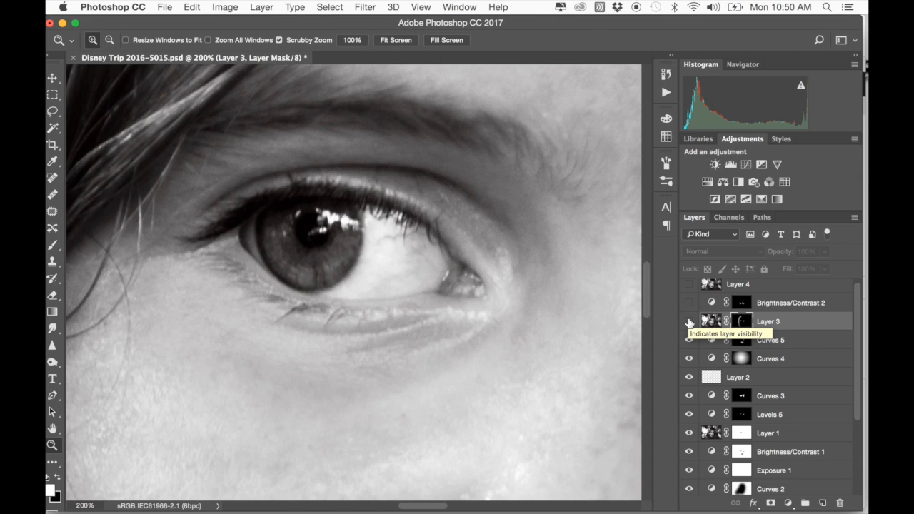
left_click(689, 321)
left_click(689, 322)
left_click(690, 321)
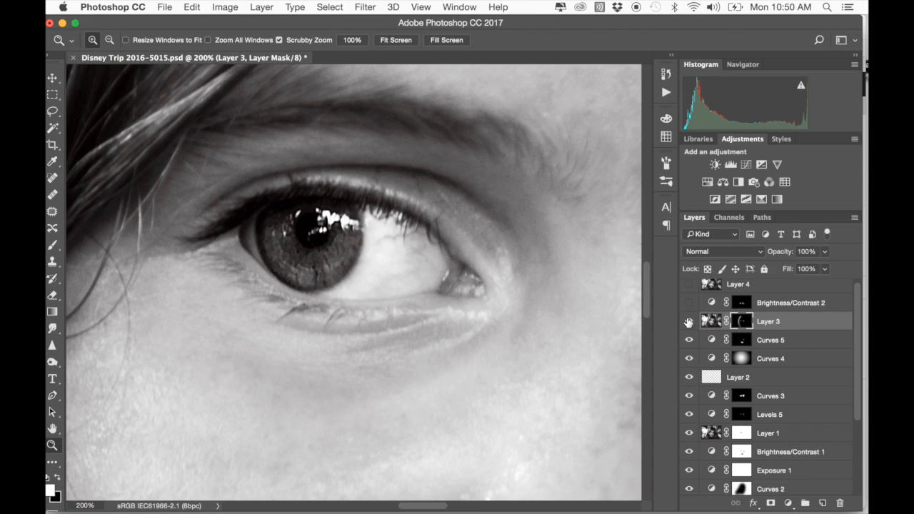
Fit the whole photo in view and compare it with Layer 3 off and on once more
key("super+0")
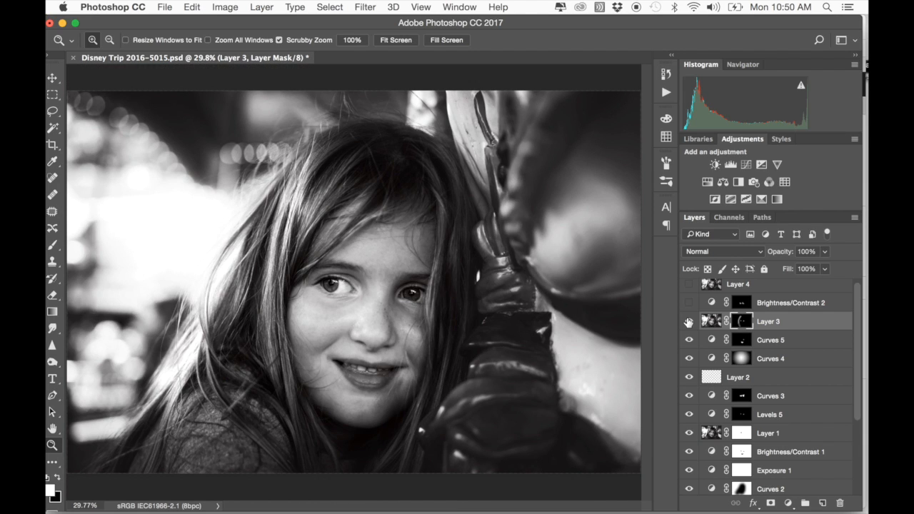
left_click(690, 321)
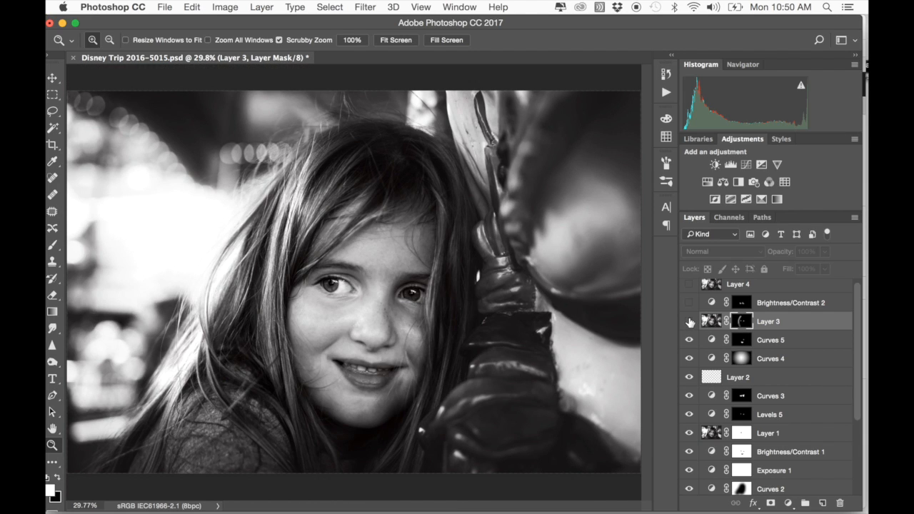
left_click(689, 322)
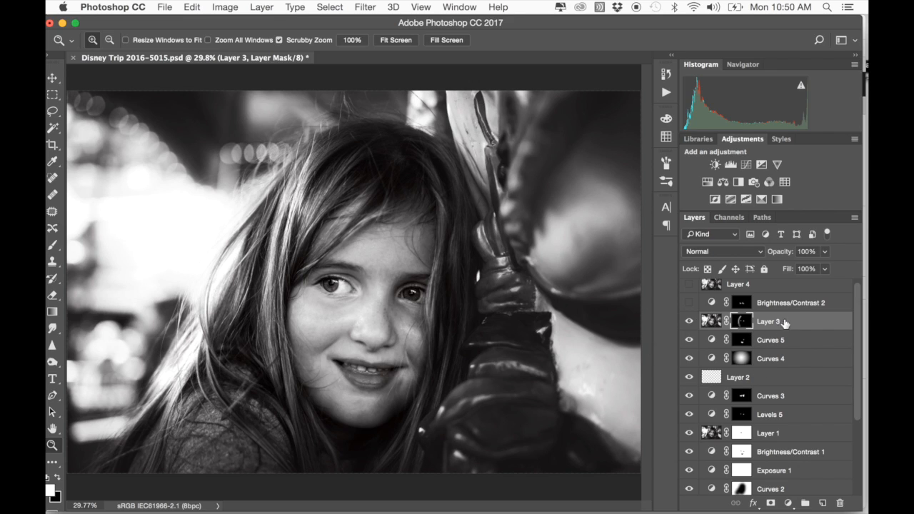
Turn on the Brightness/Contrast 2 layer, open and close its settings, and compare the photo with it off and on
left_click(689, 303)
scroll(776, 384, "up", 1)
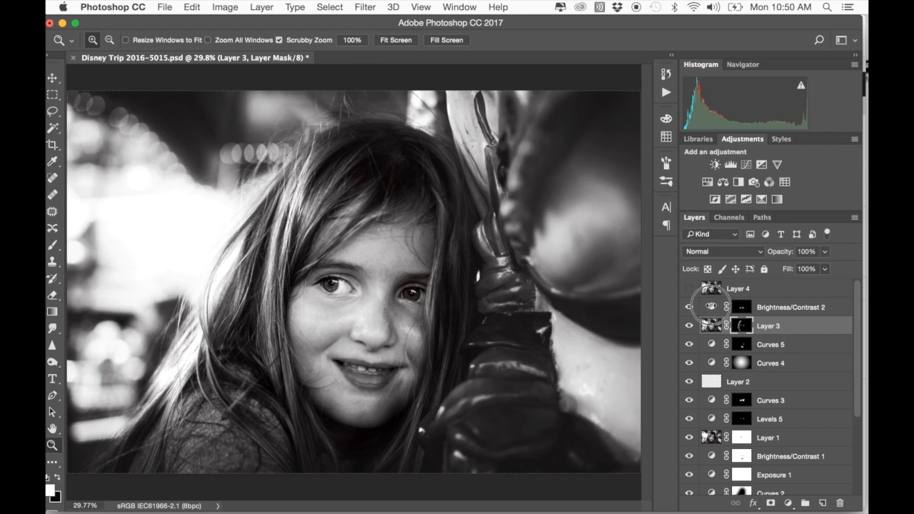
double_click(712, 307)
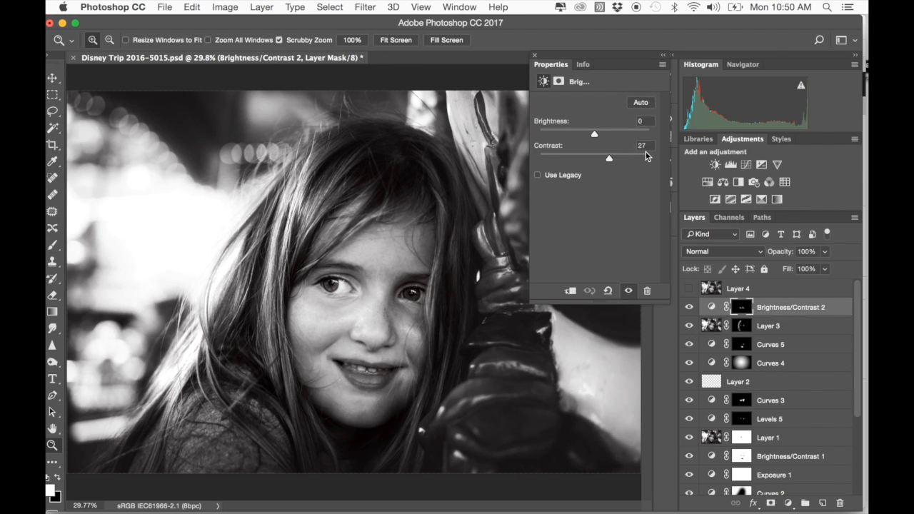
left_click(537, 55)
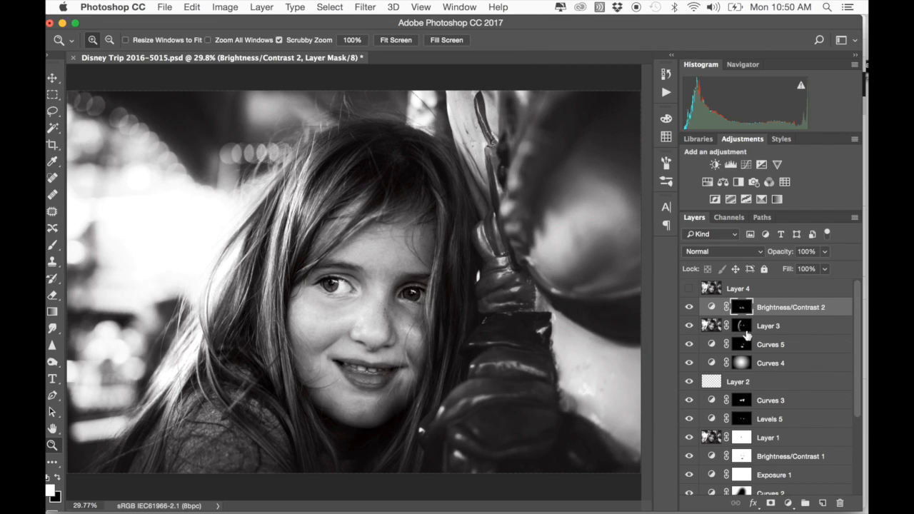
left_click(690, 307)
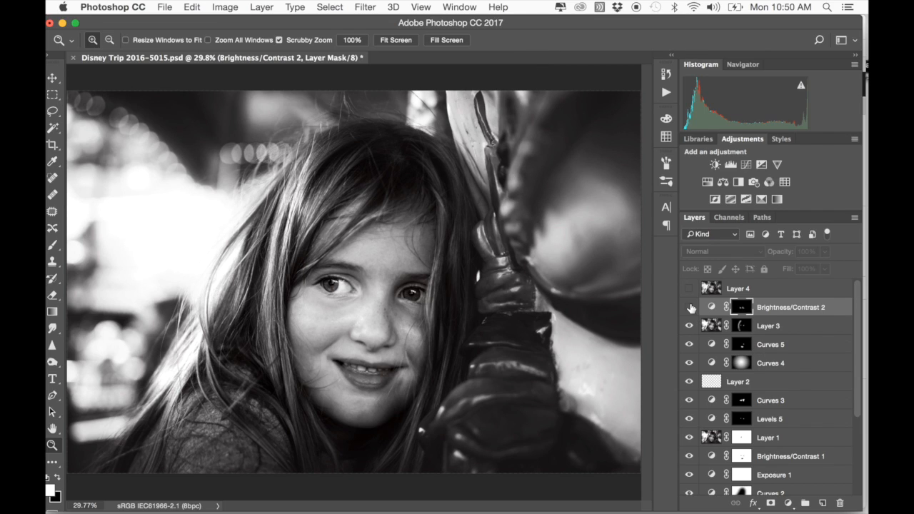
left_click(690, 307)
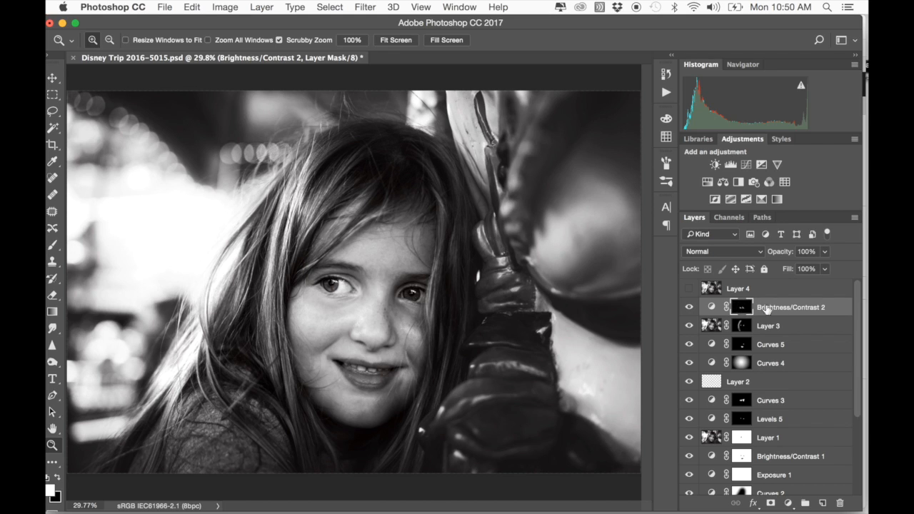
Show the Brightness/Contrast 2 mask as a red overlay, examine the nose and cheeks at 100%, and hide the overlay
key("backslash")
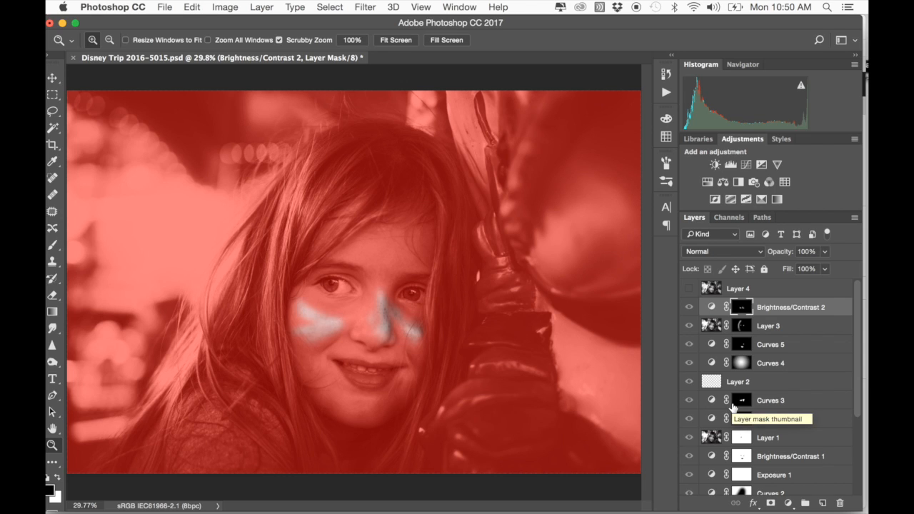
left_click(400, 322)
left_click(400, 322)
left_click(400, 323)
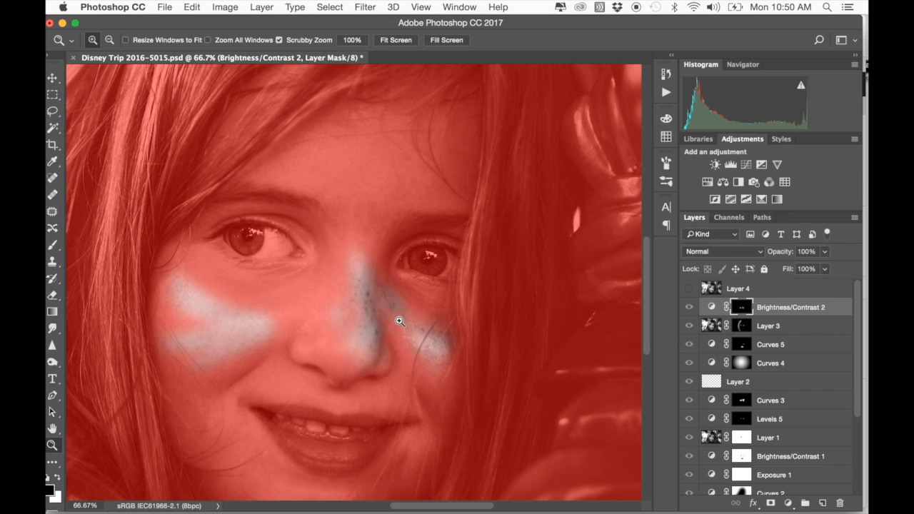
left_click(399, 322)
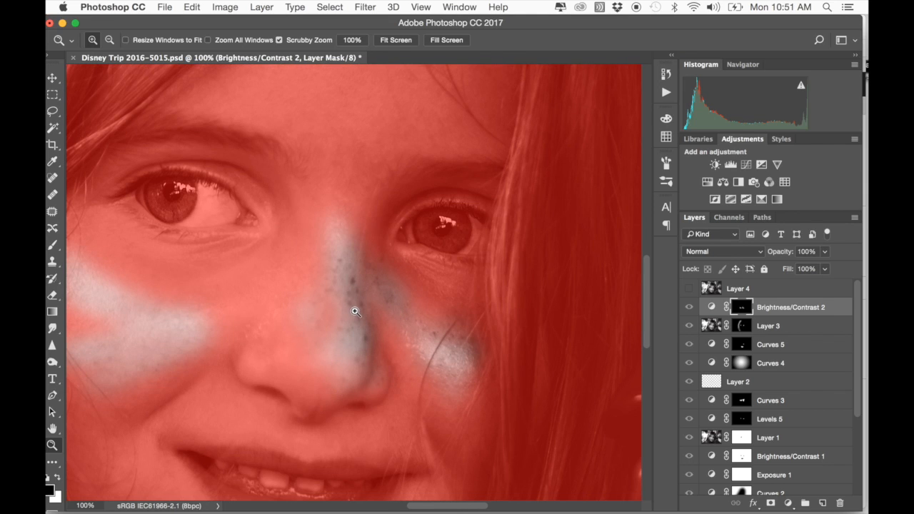
key("backslash")
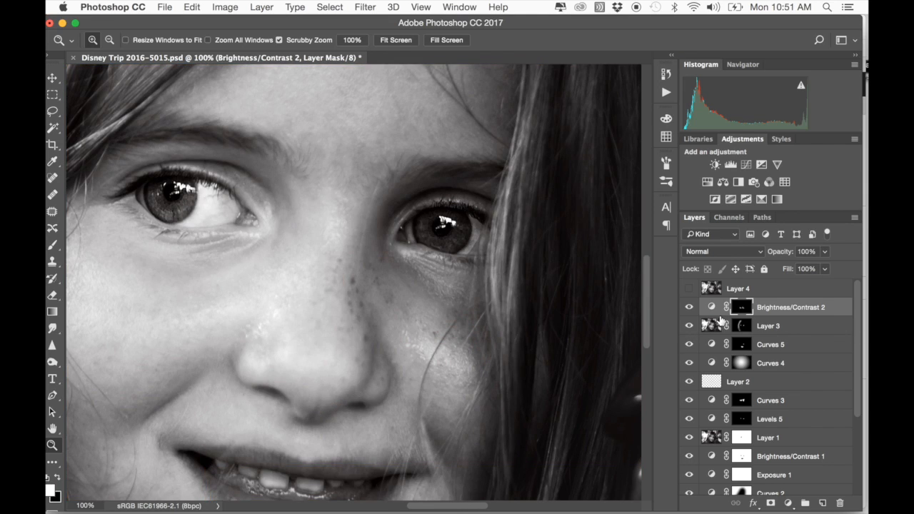
Compare the freckles on the nose and cheeks with Brightness/Contrast 2 off and on, finishing with the whole photo in view
left_click(689, 308)
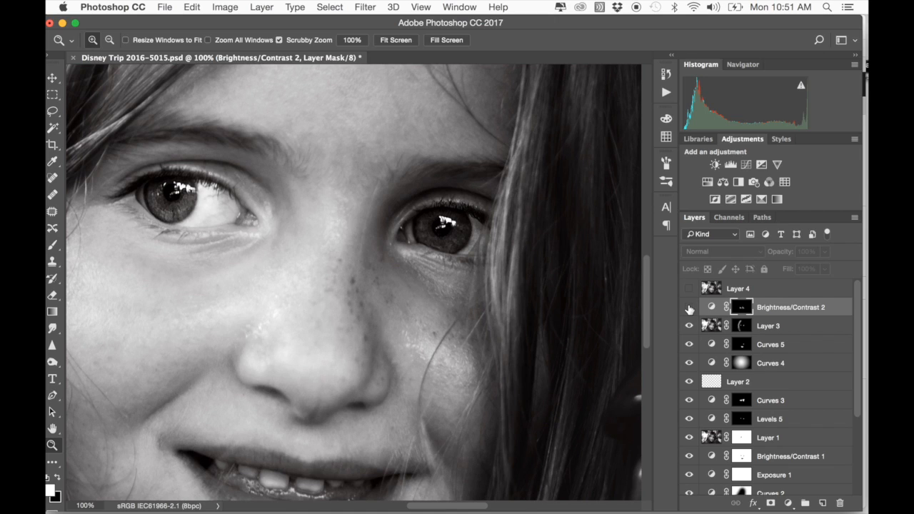
left_click(689, 308)
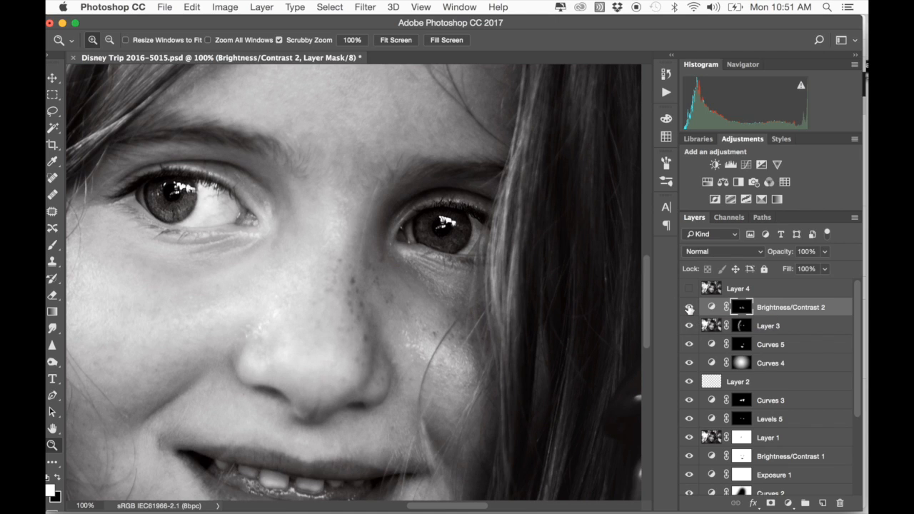
left_click(690, 308)
left_click(690, 308)
left_click(690, 308)
left_click(689, 308)
key("super+0")
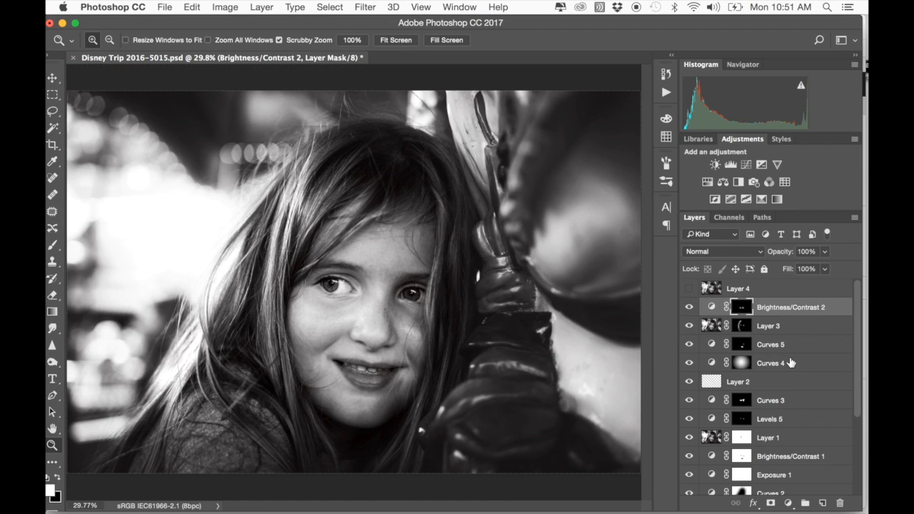
Turn on Layer 4, switching it off and on to compare its effect, and make it the active layer
left_click(691, 290)
left_click(691, 291)
left_click(691, 291)
left_click(691, 291)
left_click(690, 290)
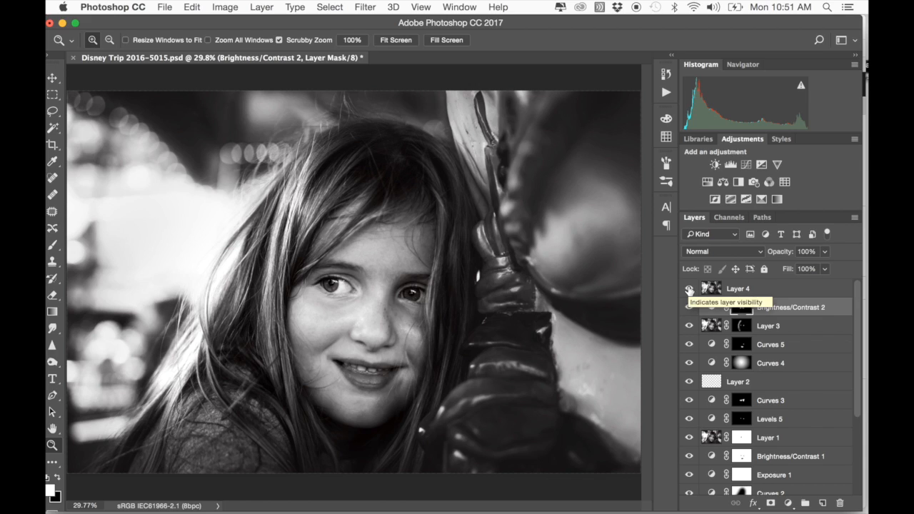
left_click(713, 292)
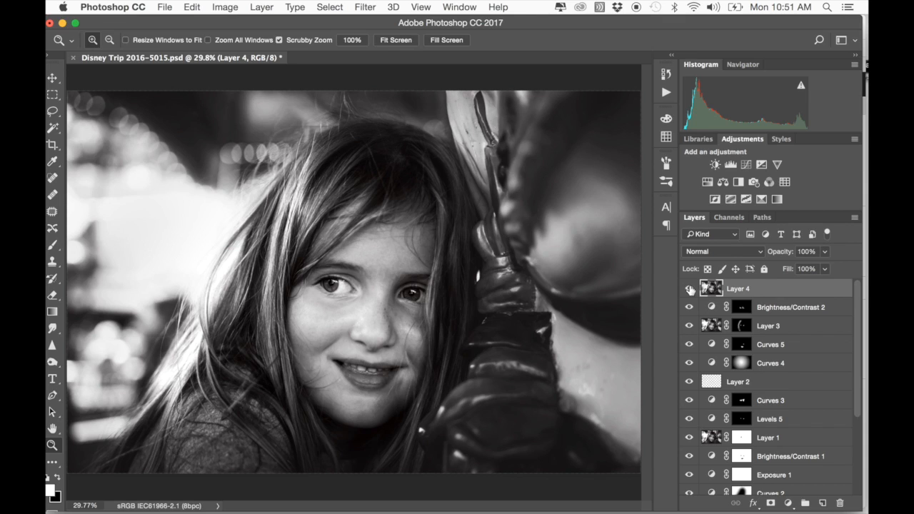
Switch Layer 4 off and on repeatedly to examine the bright background areas around the girl's head
left_click(689, 288)
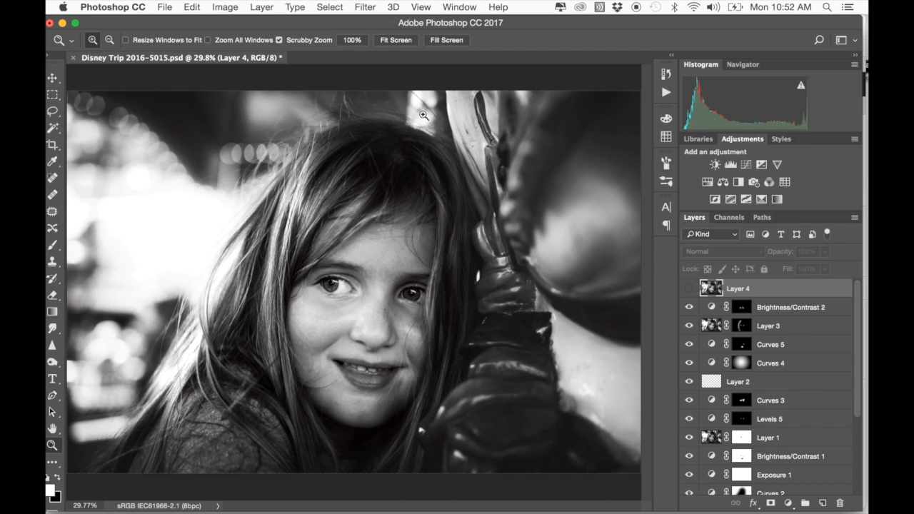
left_click(689, 289)
left_click(689, 289)
left_click(690, 290)
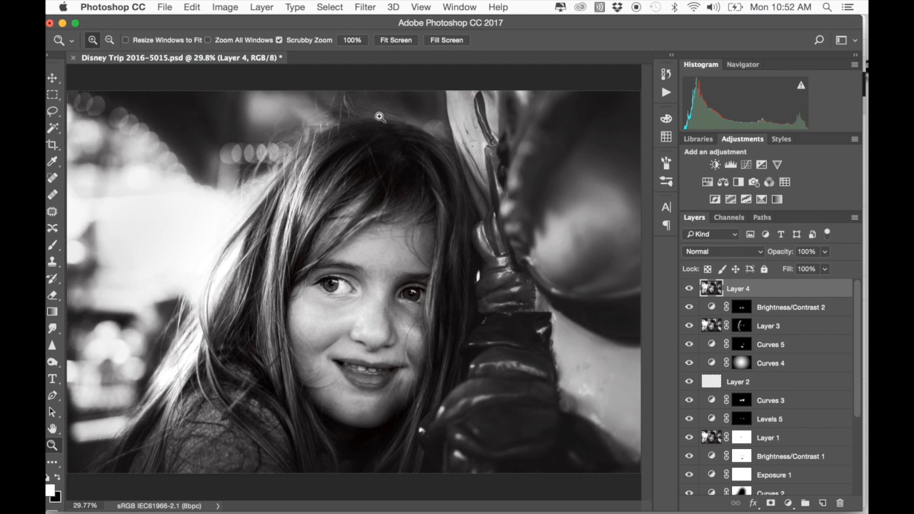
left_click(689, 290)
left_click(690, 289)
left_click(689, 289)
left_click(689, 290)
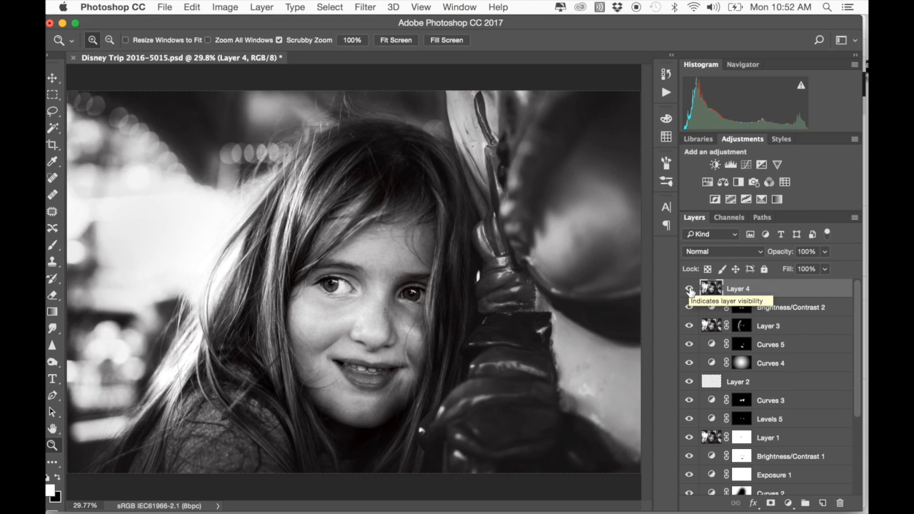
Hide Layer 4 and examine the photo at thumbnail size, down to 8.33% and back to 12.5%
left_click(689, 289)
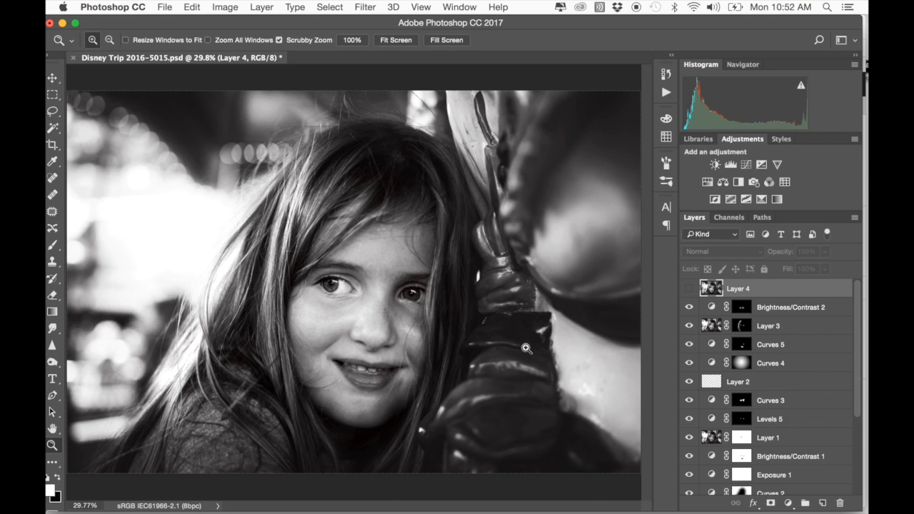
key("super+minus")
key("super+minus")
key("super+minus")
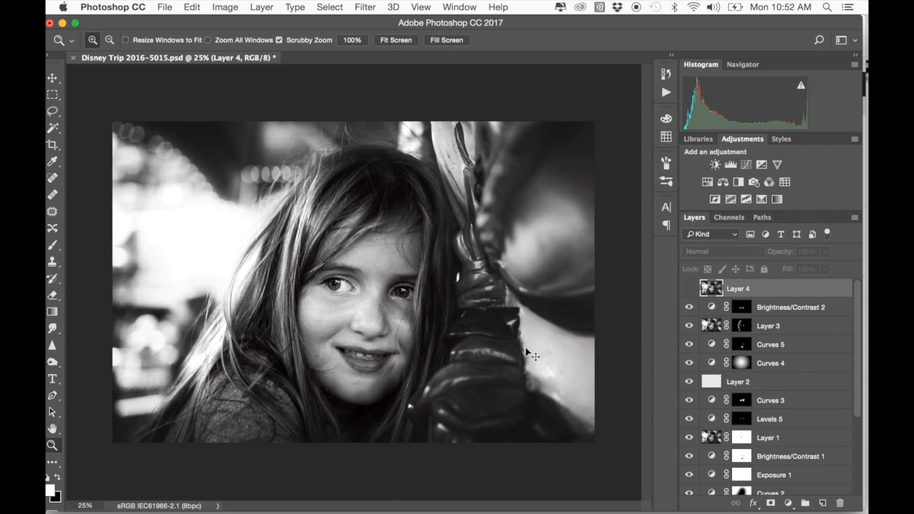
key("super+minus")
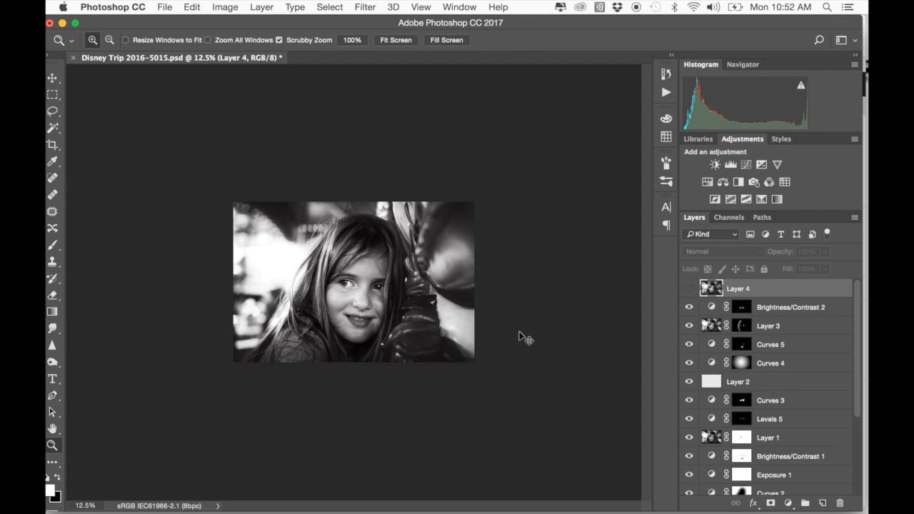
key("super+minus")
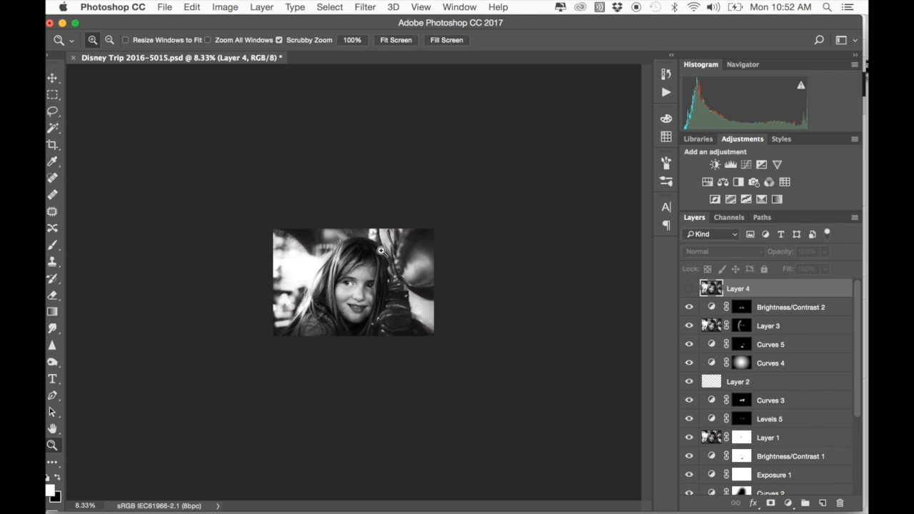
left_click(275, 278)
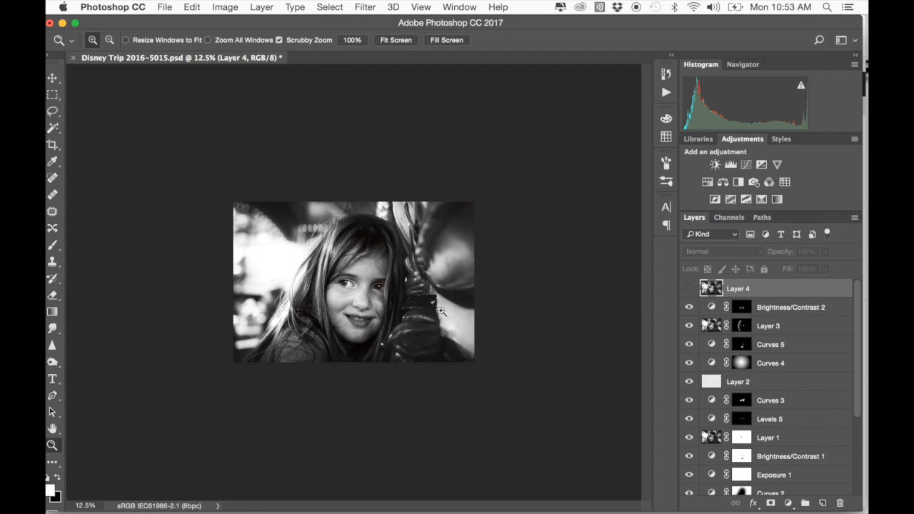
Turn Layer 4 back on, compare it off and on at 12.5%, and fit the whole photo in view
left_click(689, 288)
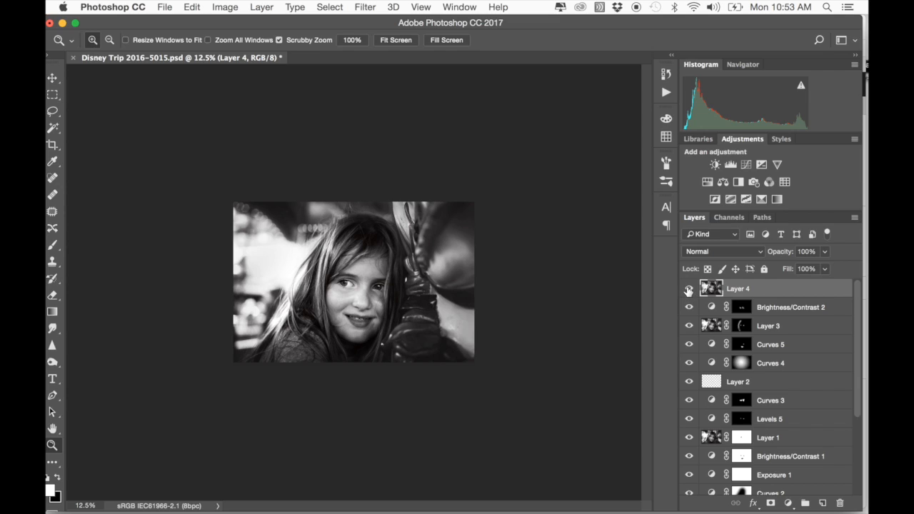
left_click(689, 289)
left_click(689, 290)
key("super+0")
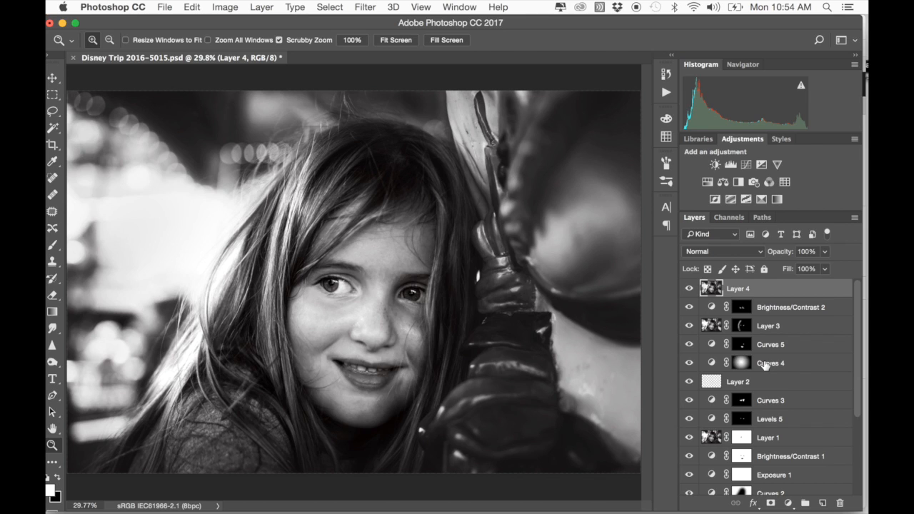
Show only the Background layer to view the unedited photo, and bring all the other layers back
scroll(765, 364, "down", 5)
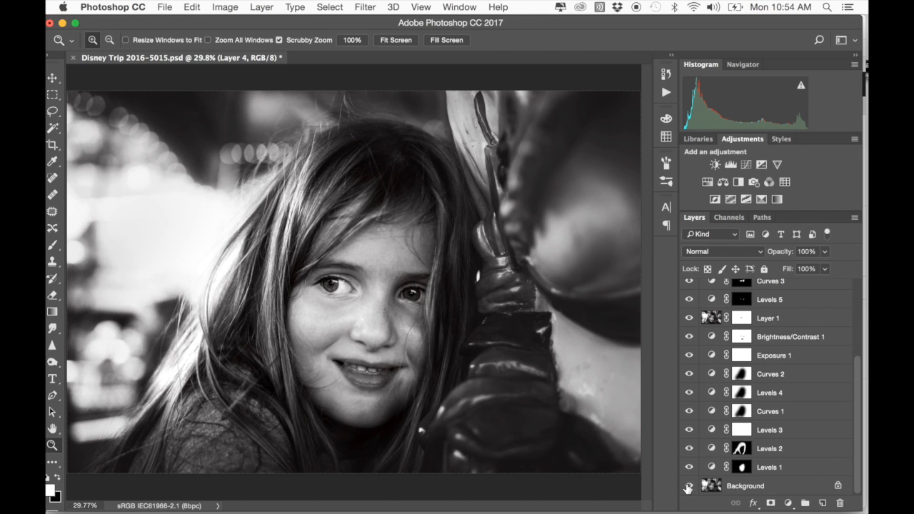
left_click(689, 487, "alt")
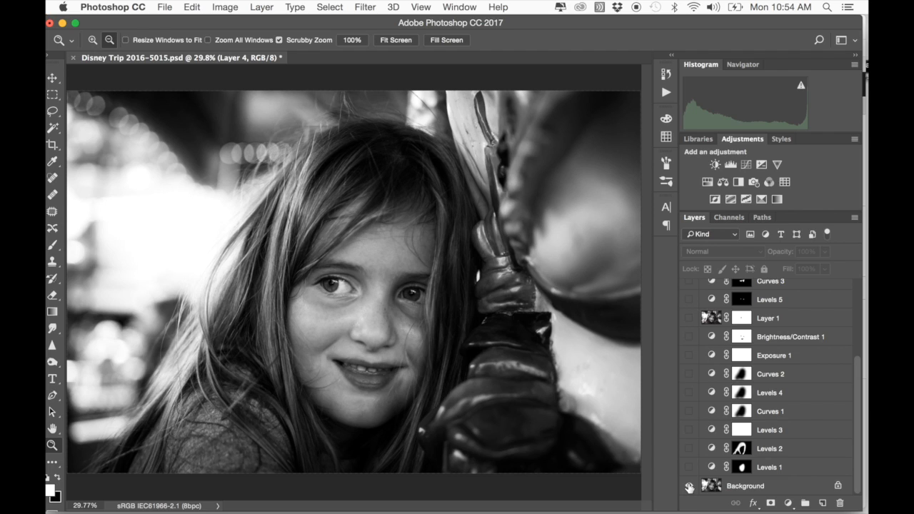
left_click(689, 486, "alt")
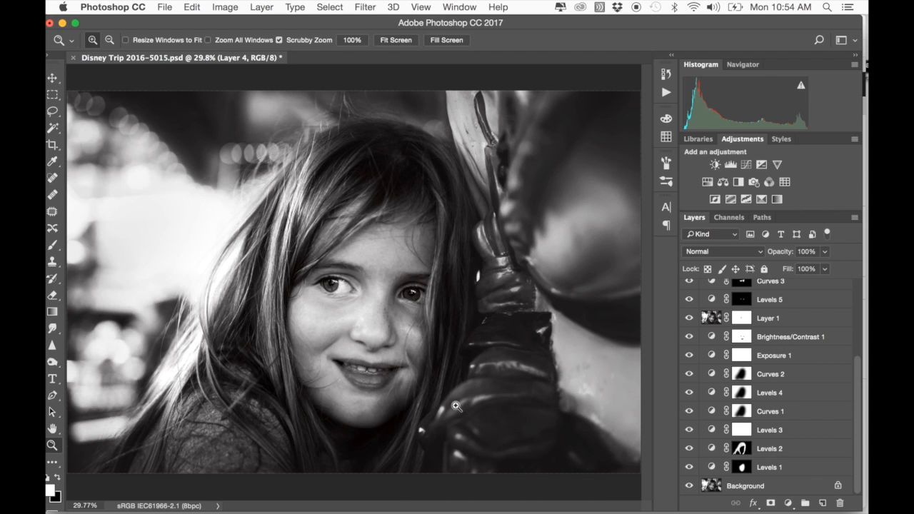
scroll(781, 431, "up", 5)
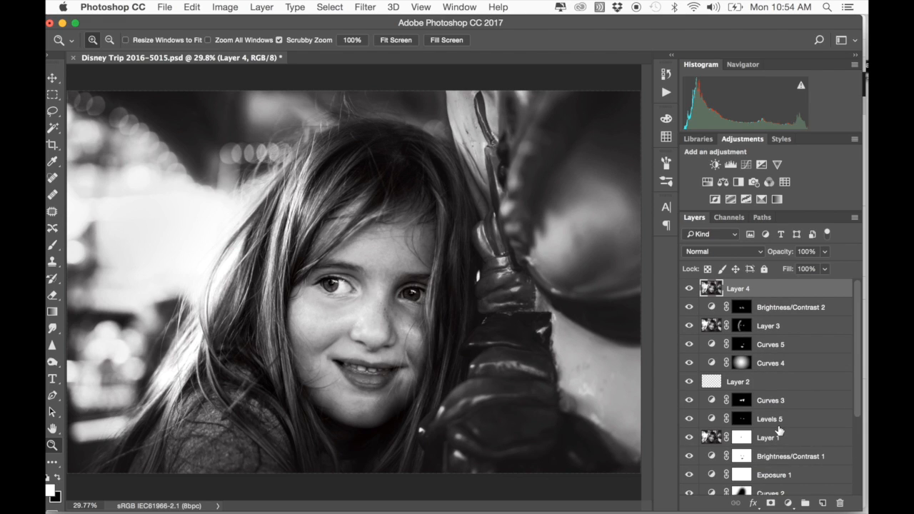